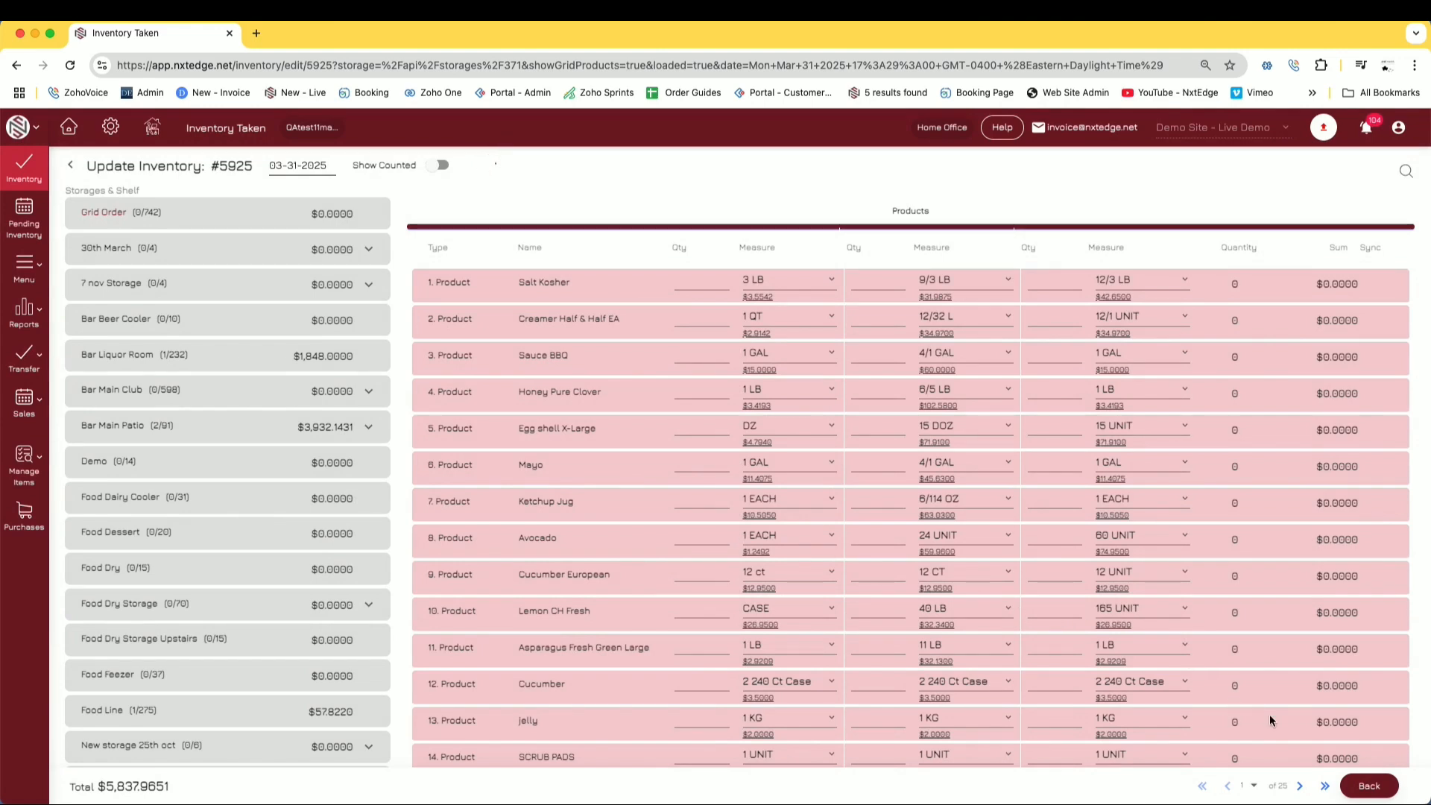
Step: Leave the open inventory record and sync the item prices of the April 30 inventories in the calendar
left_click(1370, 786)
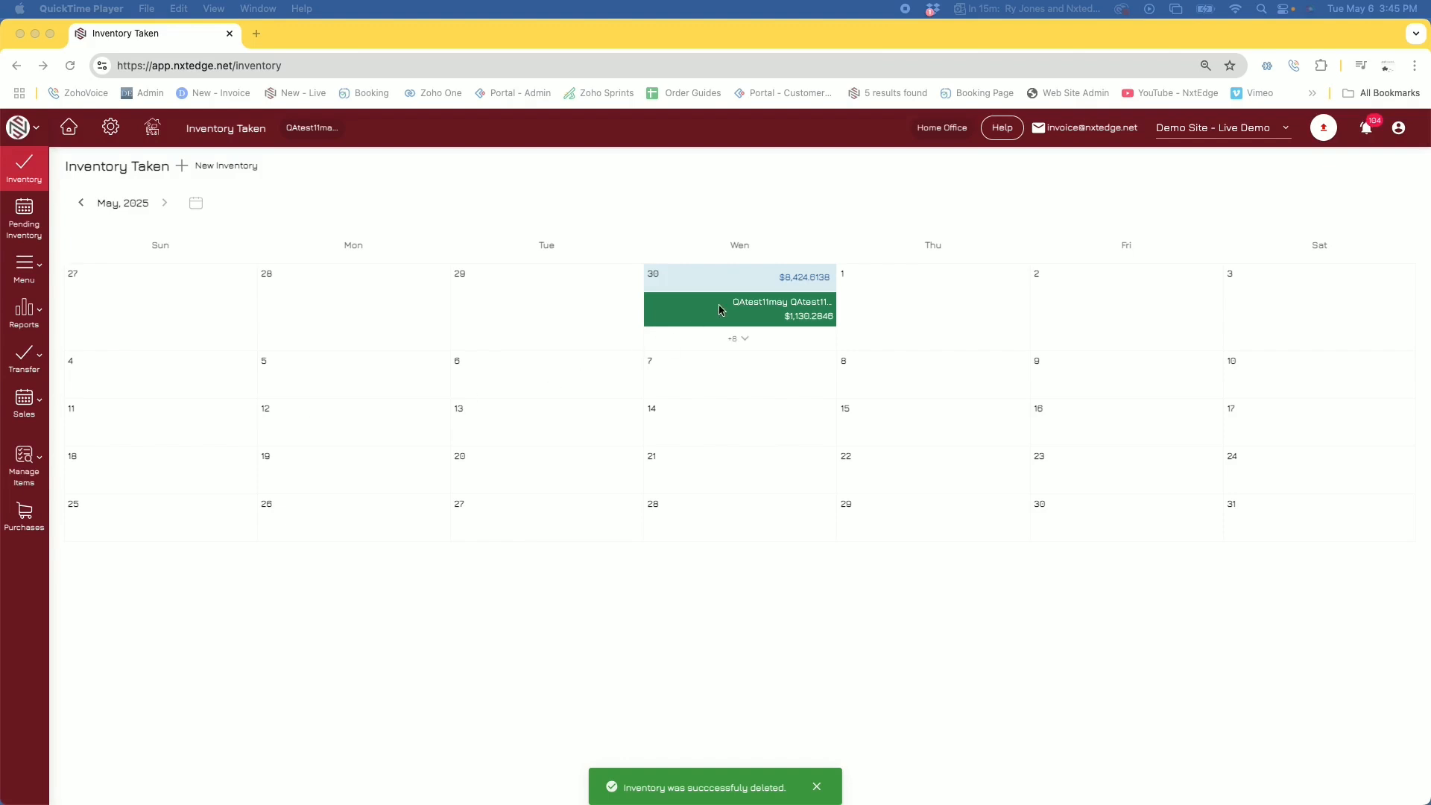
left_click(734, 285)
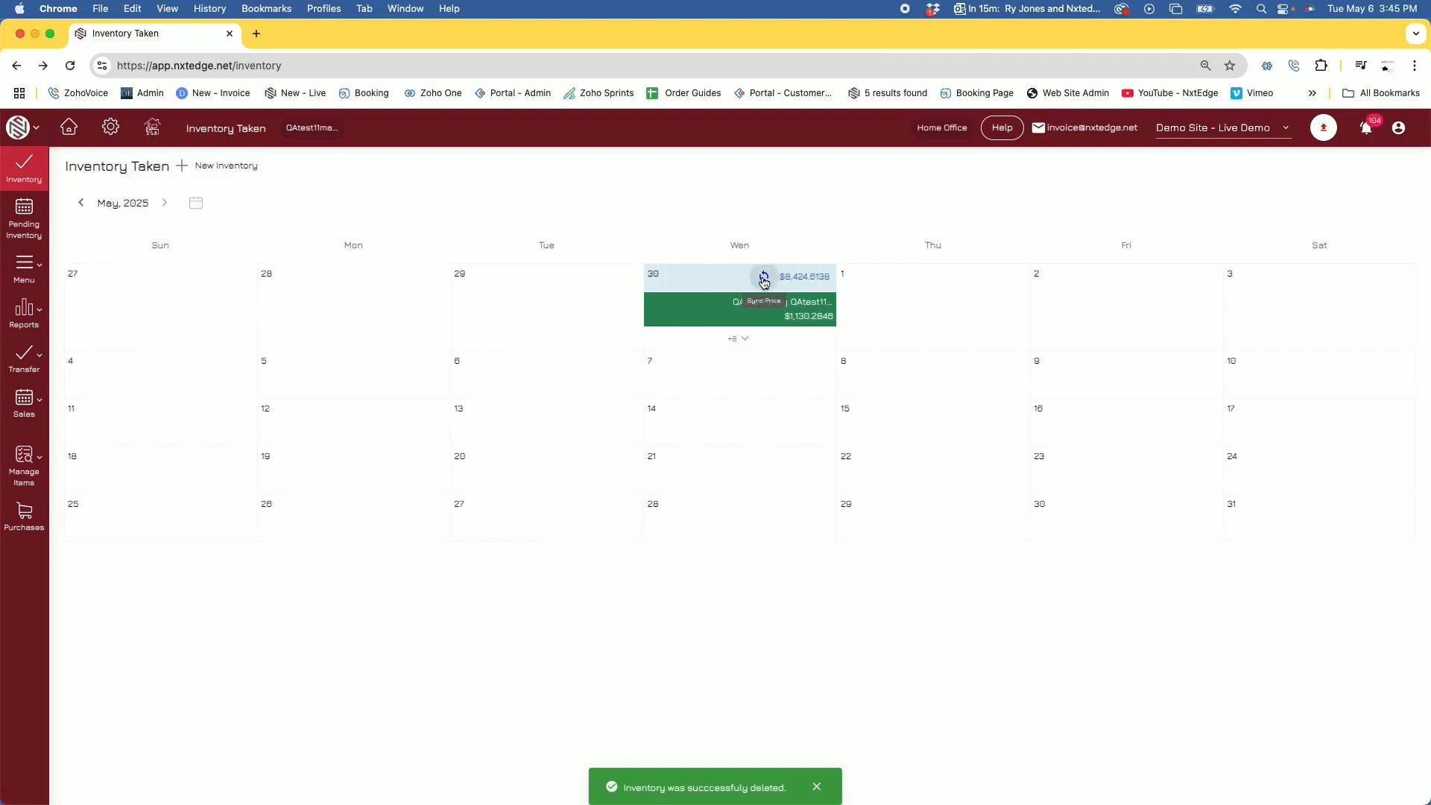
left_click(764, 279)
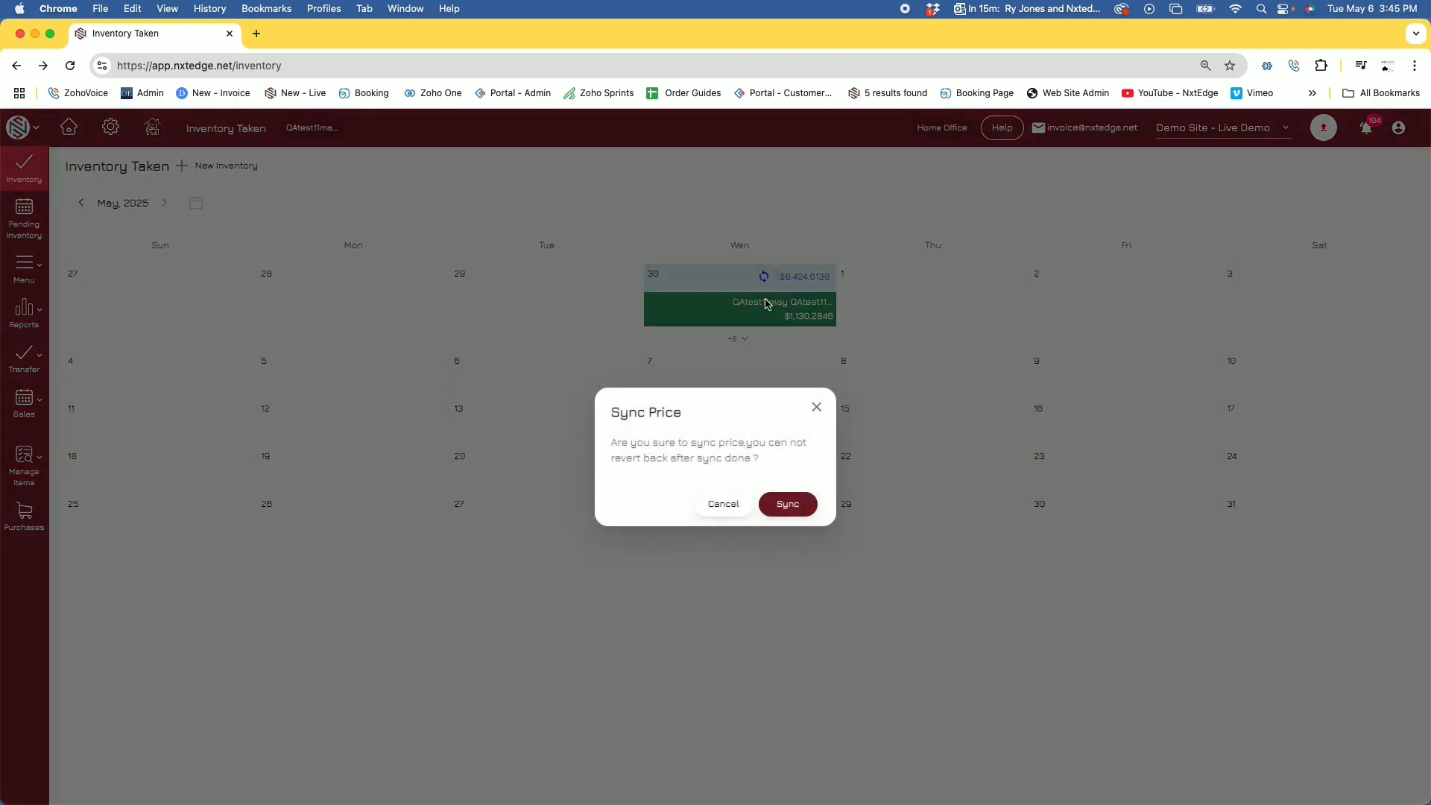
left_click(788, 510)
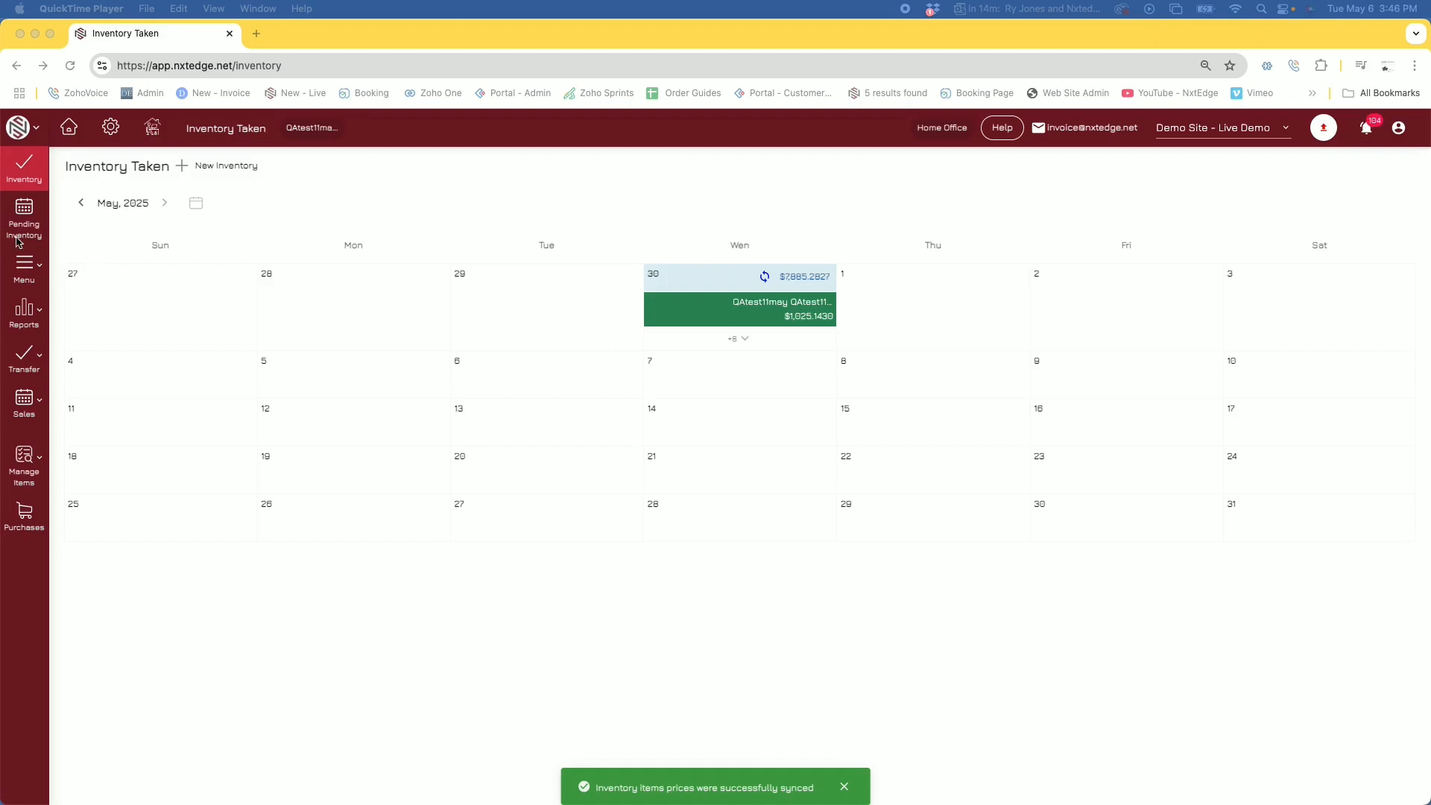
Step: Open pending inventory #5931, set its date to April 30, 2025, and complete it
left_click(23, 227)
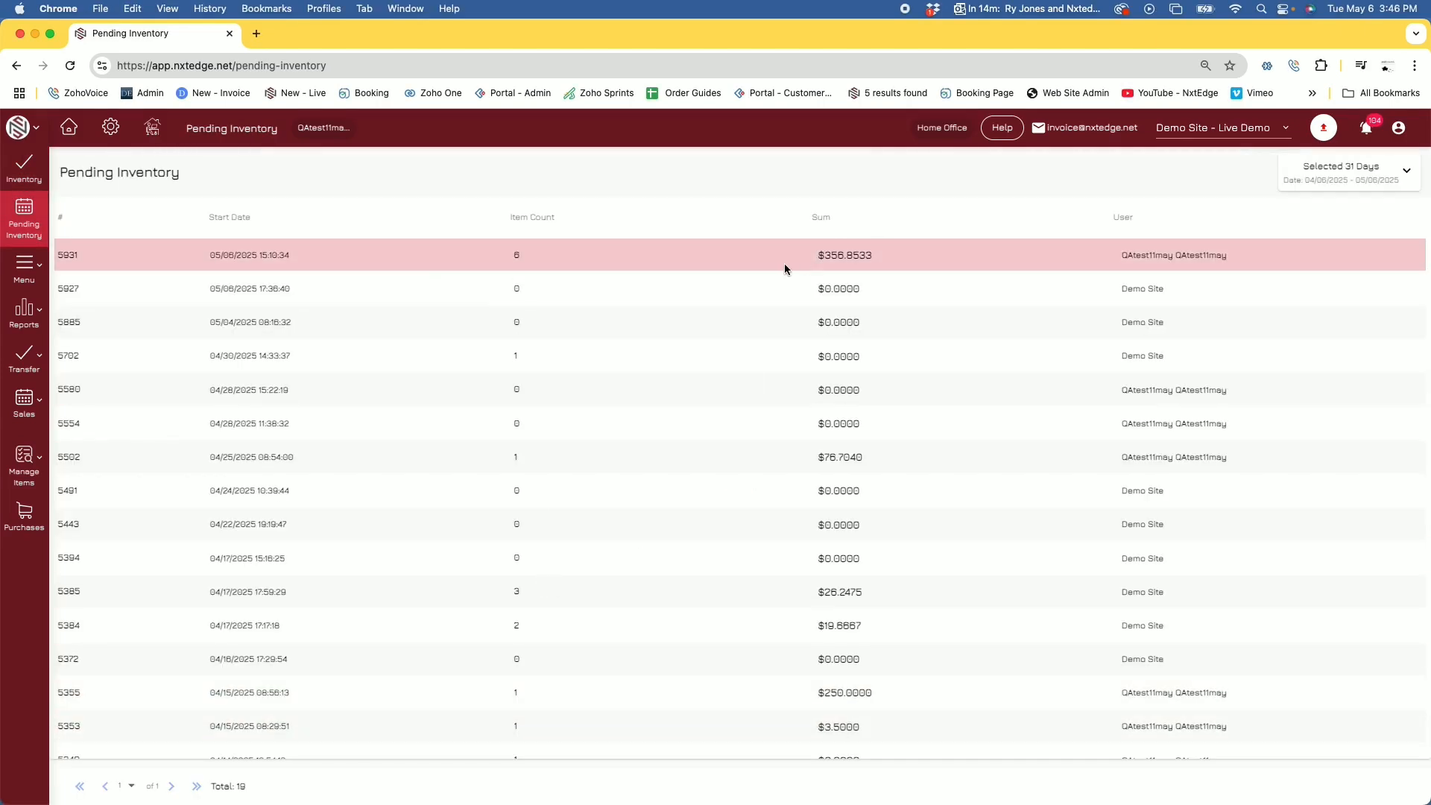
left_click(892, 258)
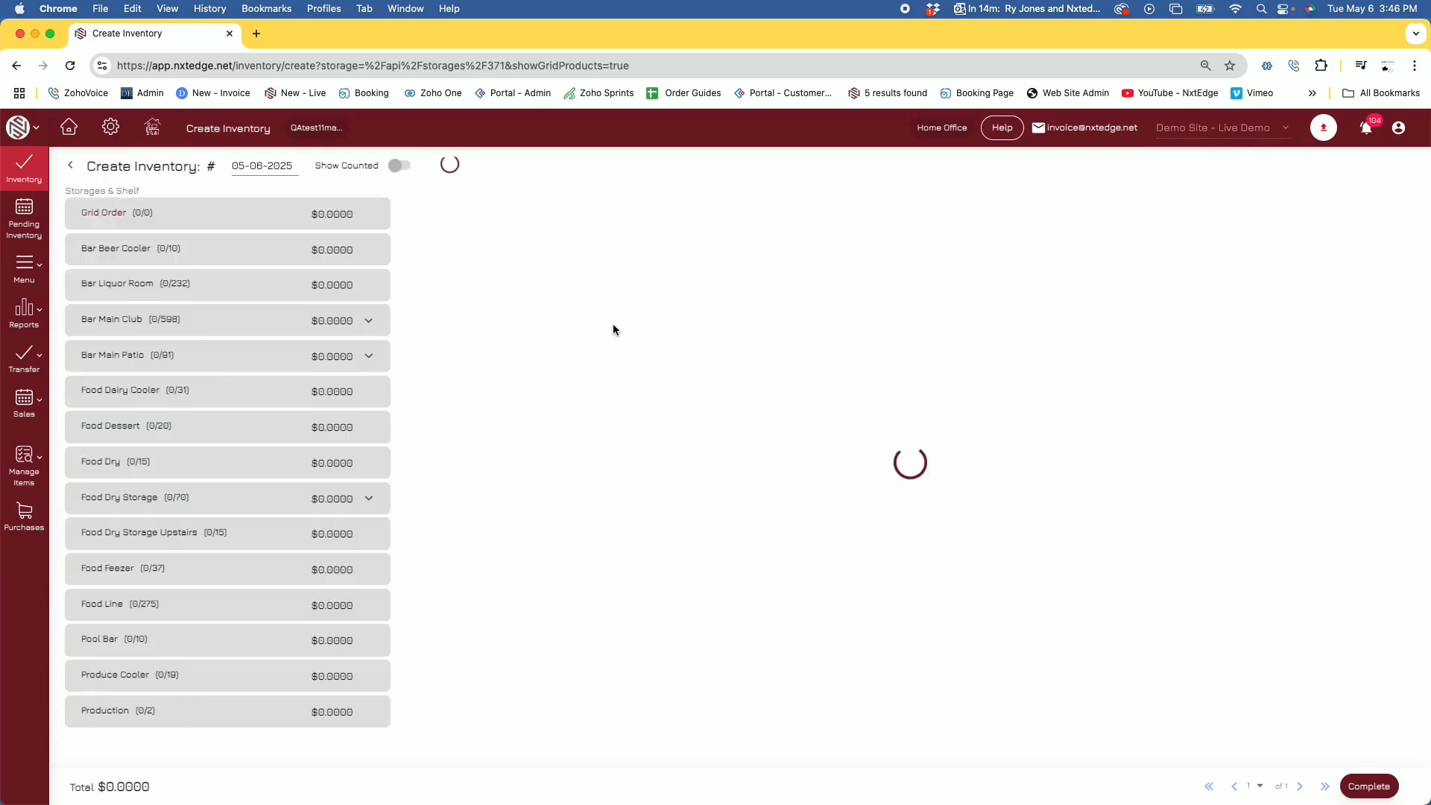
left_click(287, 165)
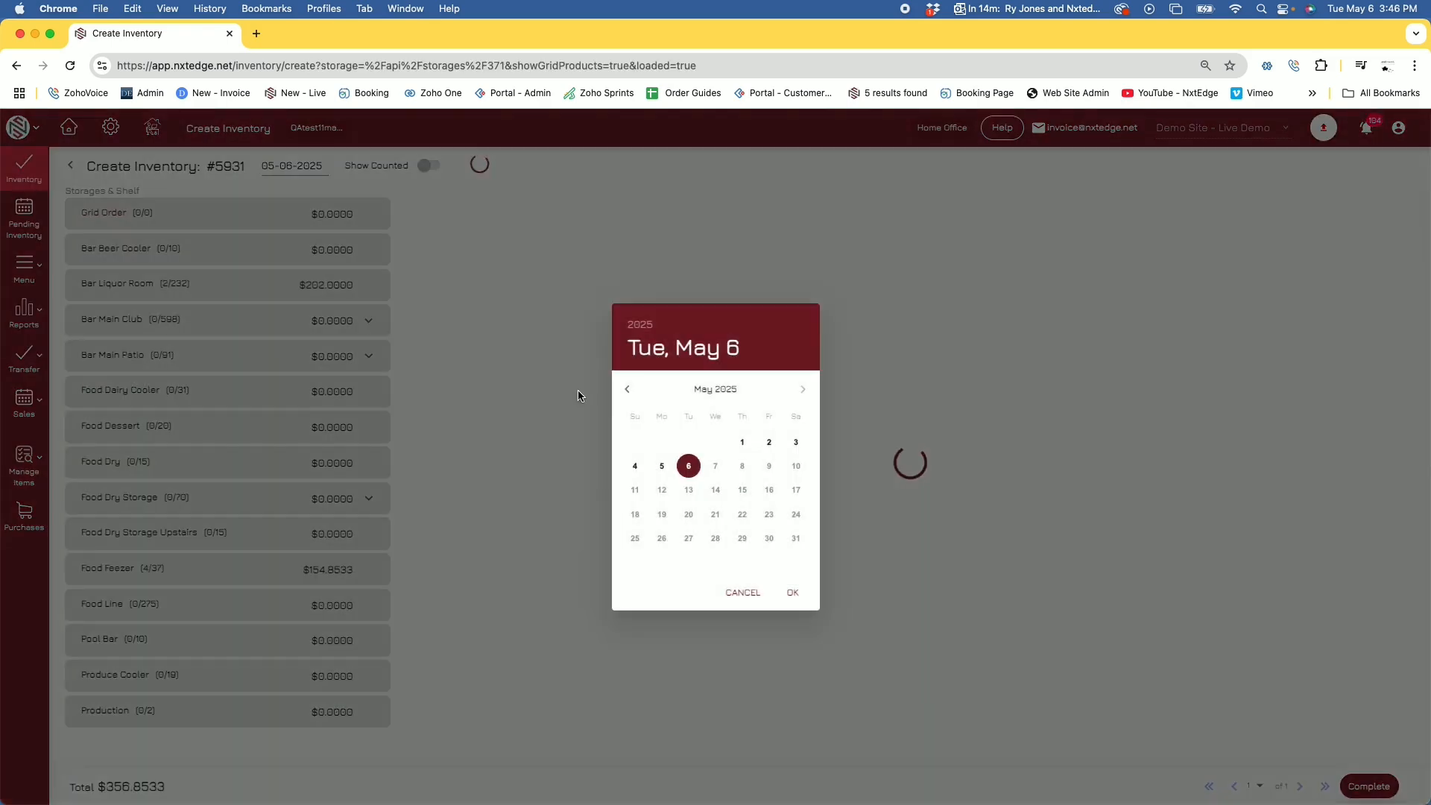
left_click(632, 393)
left_click(716, 539)
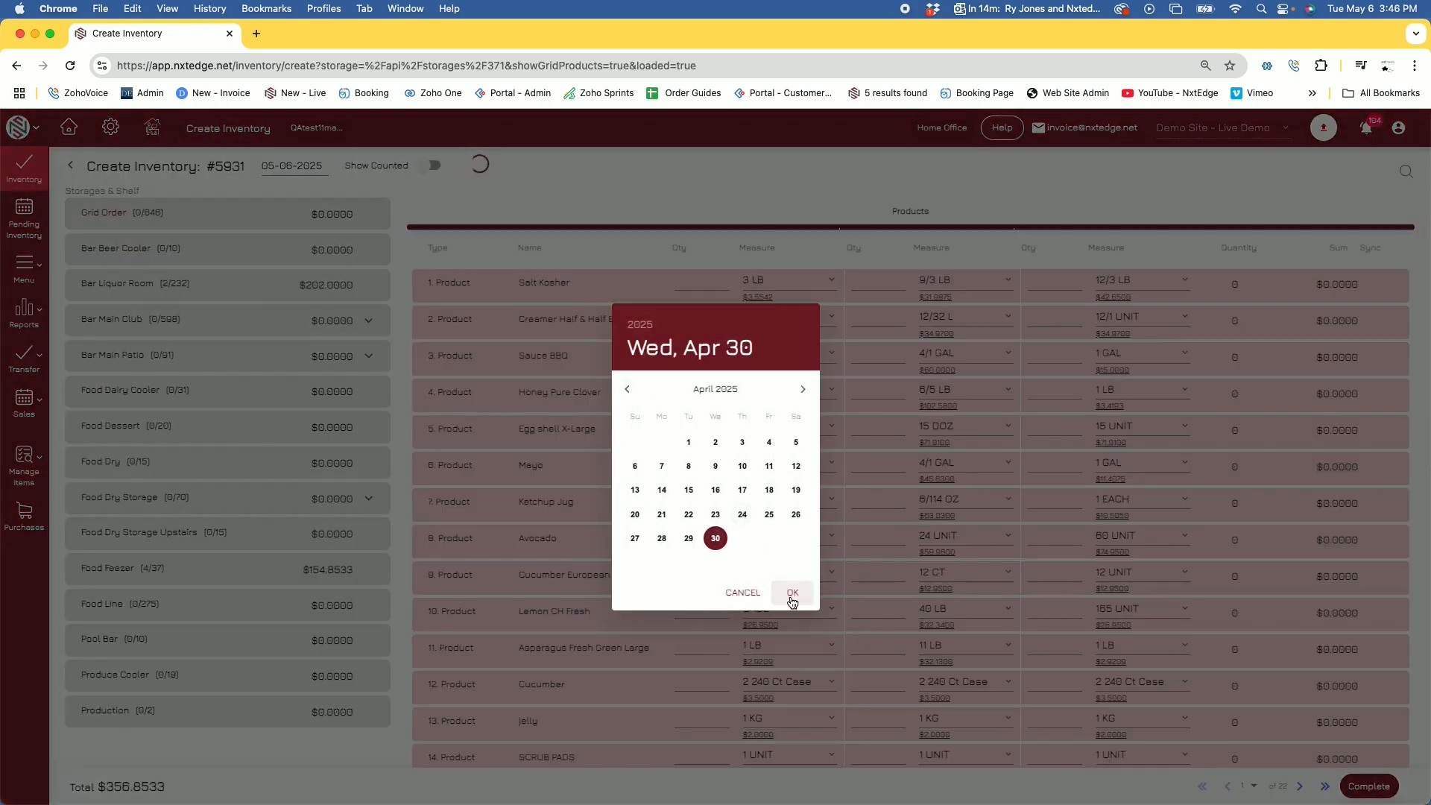
left_click(793, 593)
left_click(1369, 785)
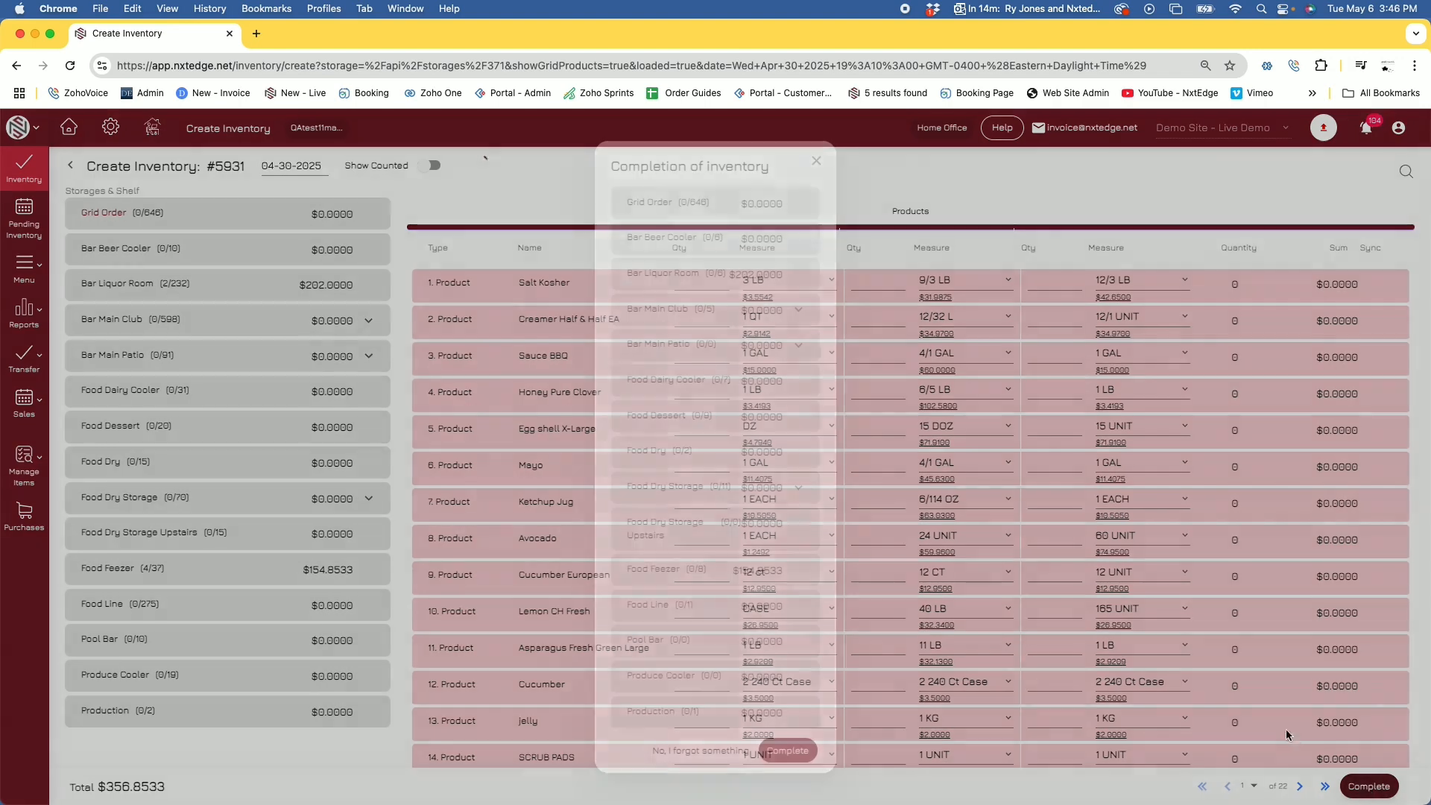
left_click(784, 750)
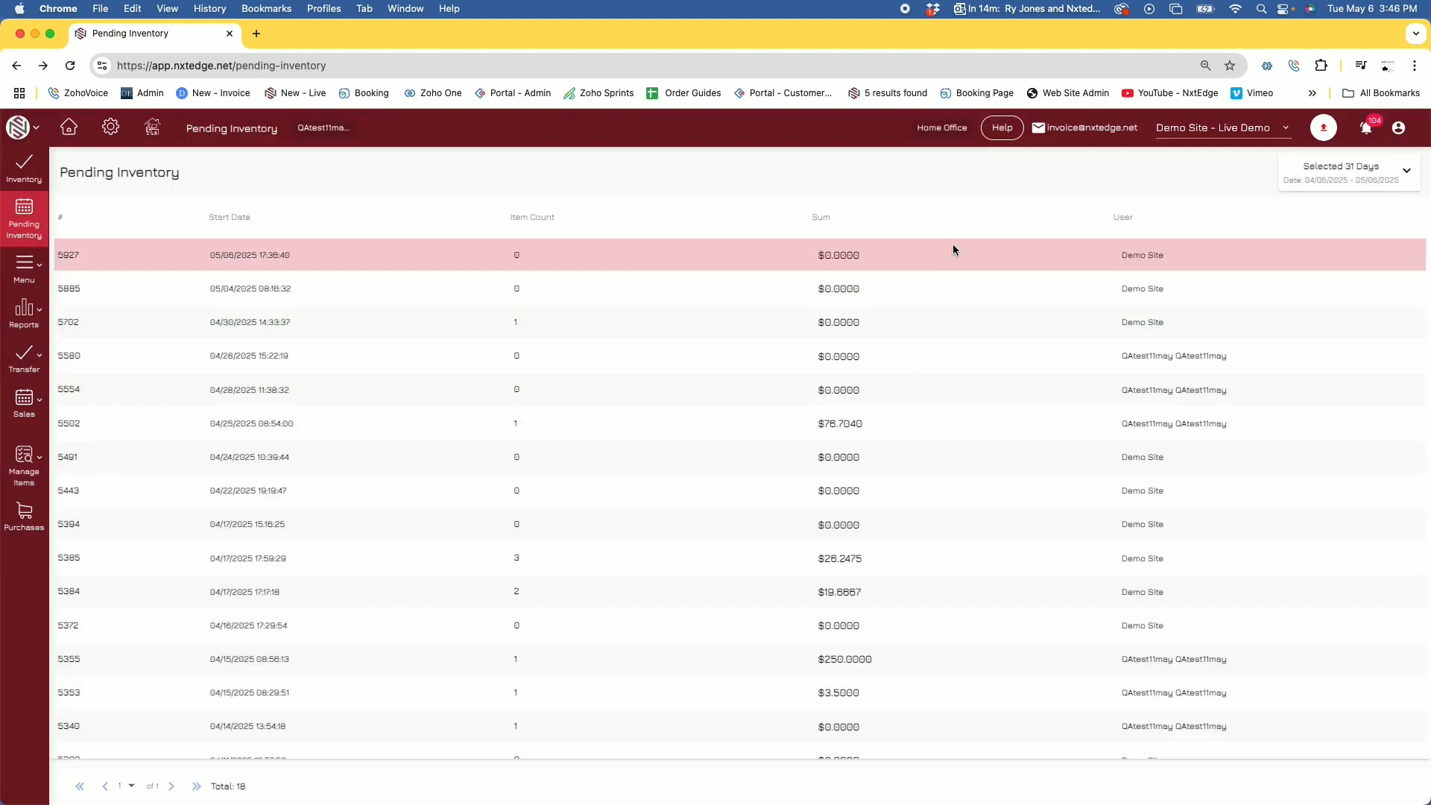
Step: Open pending inventory #5927 and complete it without changing its date
left_click(954, 255)
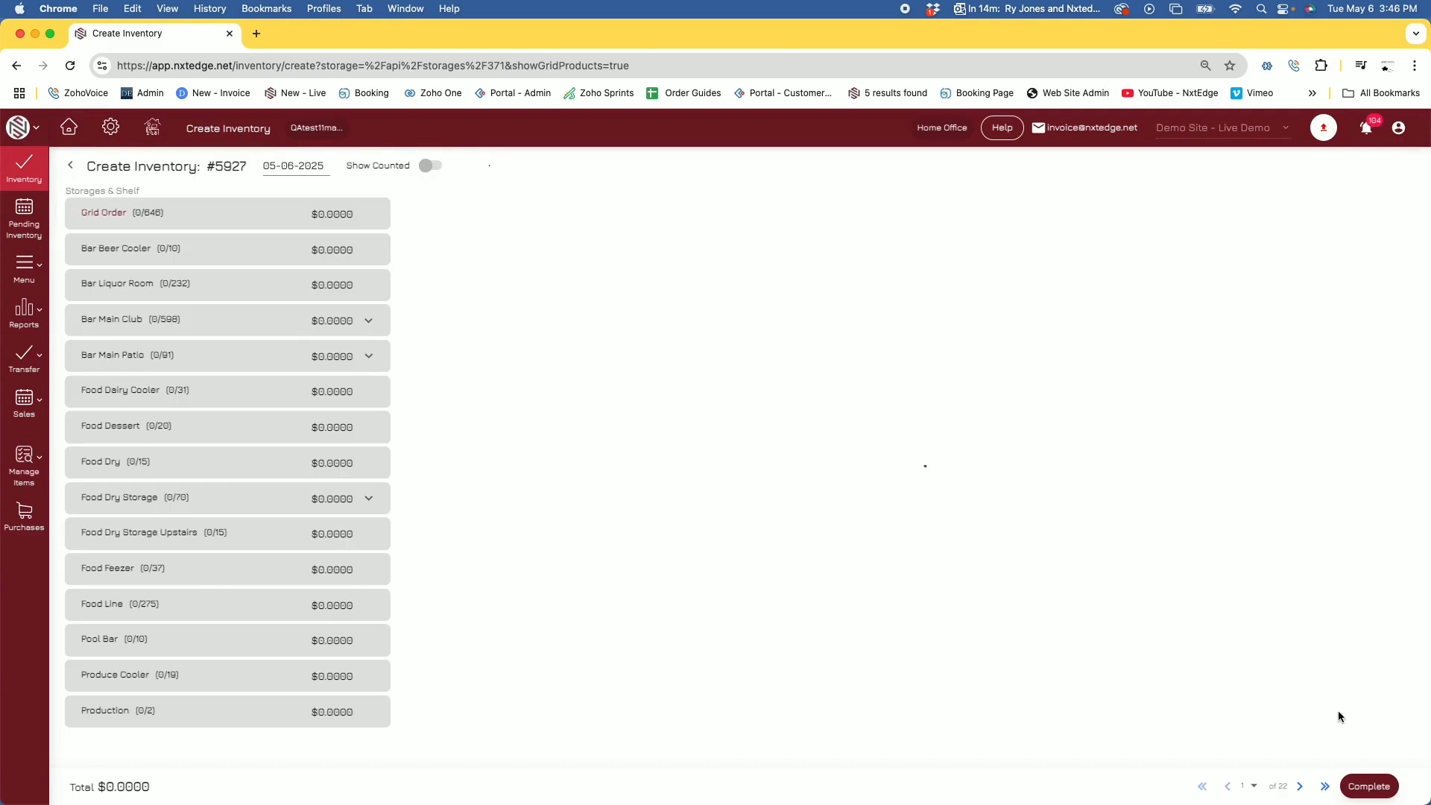
left_click(1379, 793)
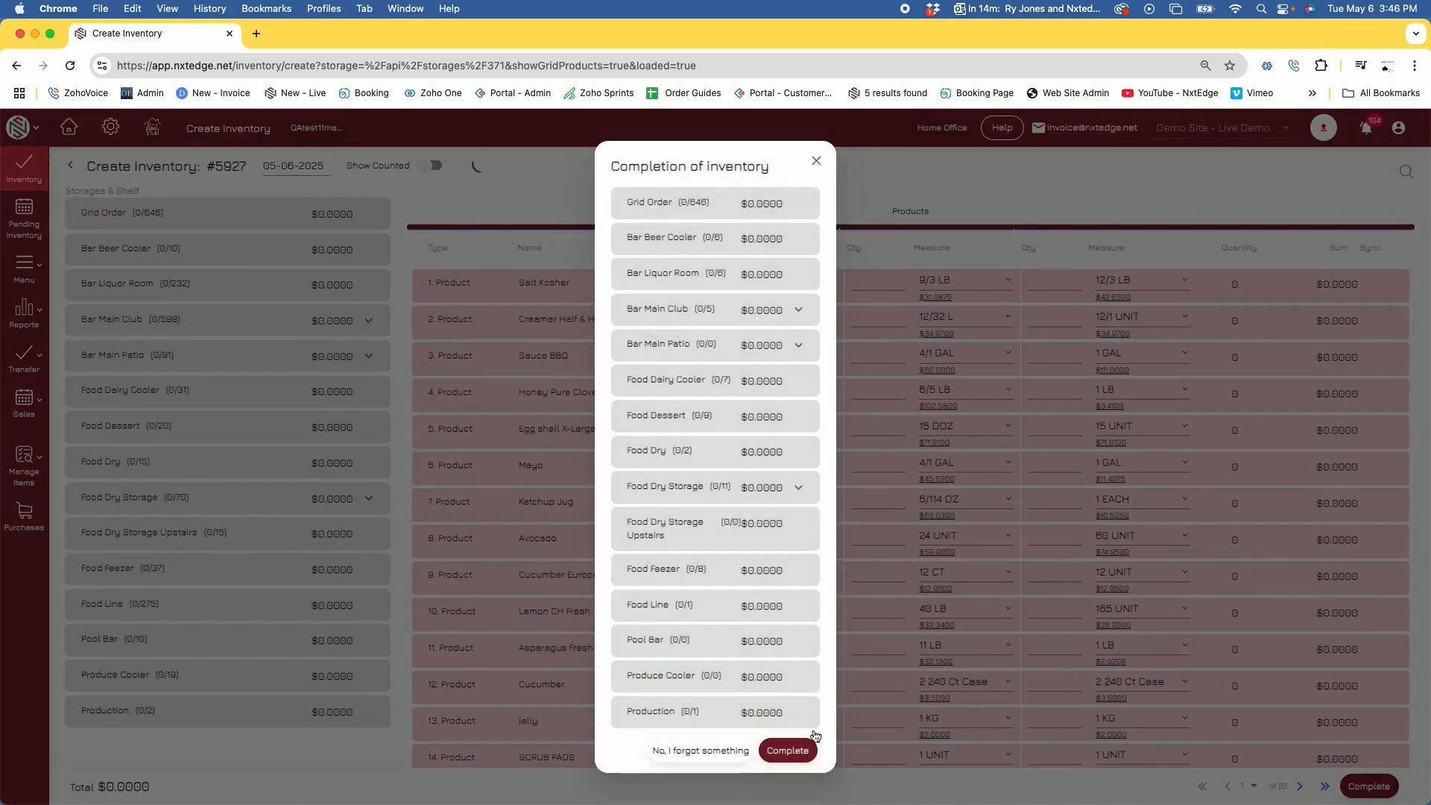
left_click(796, 750)
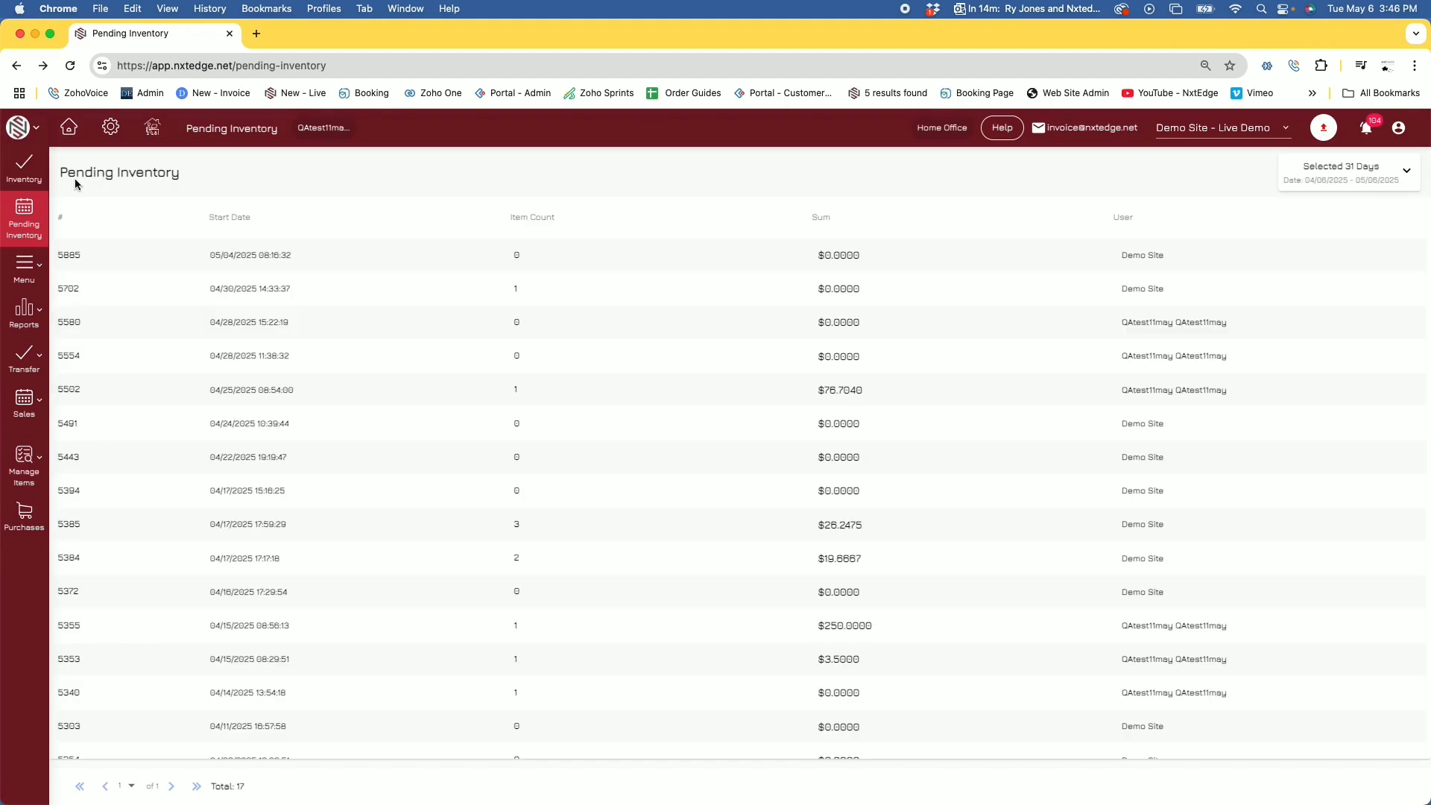
Step: Delete the May 6 inventory from the Inventory Taken calendar
left_click(22, 178)
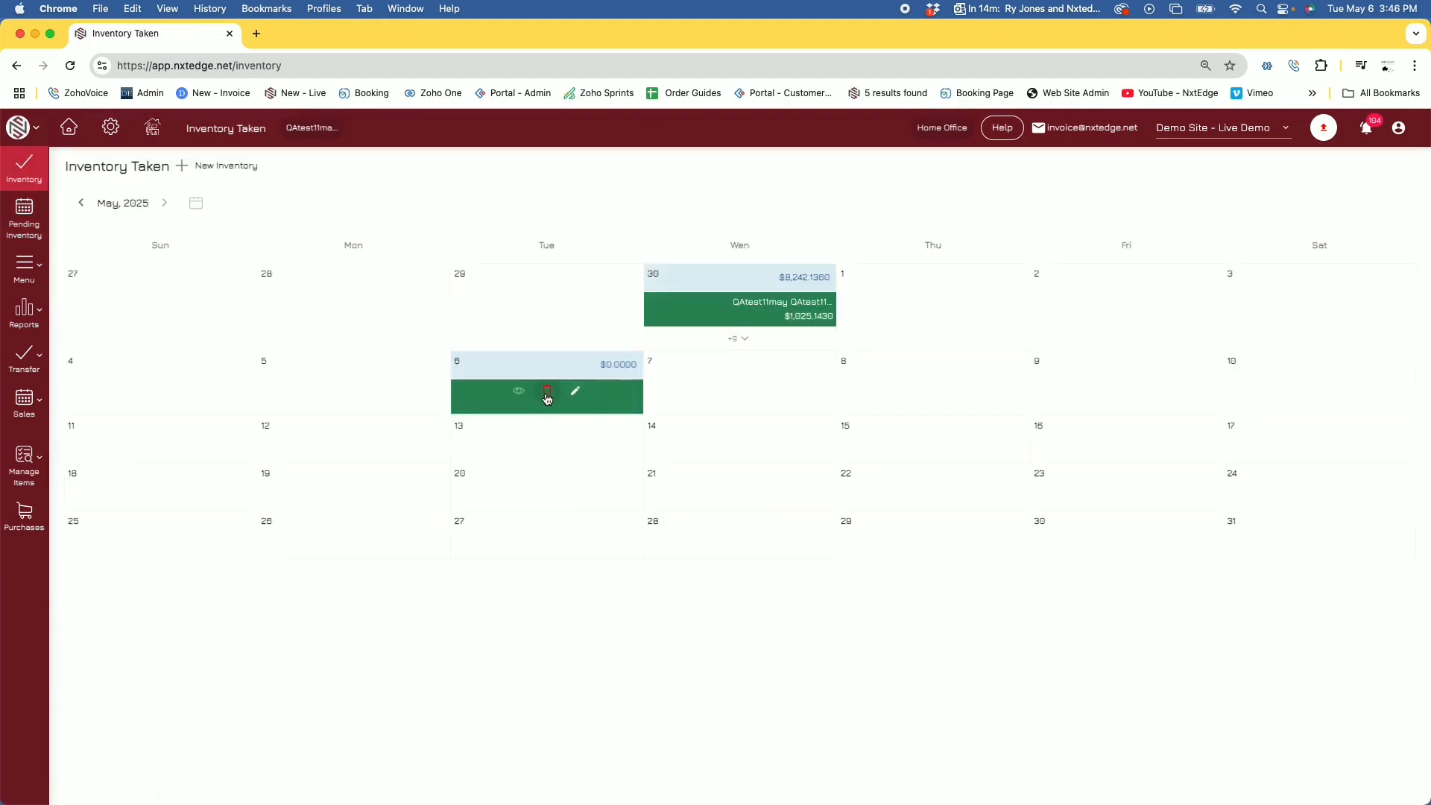
left_click(547, 391)
left_click(785, 497)
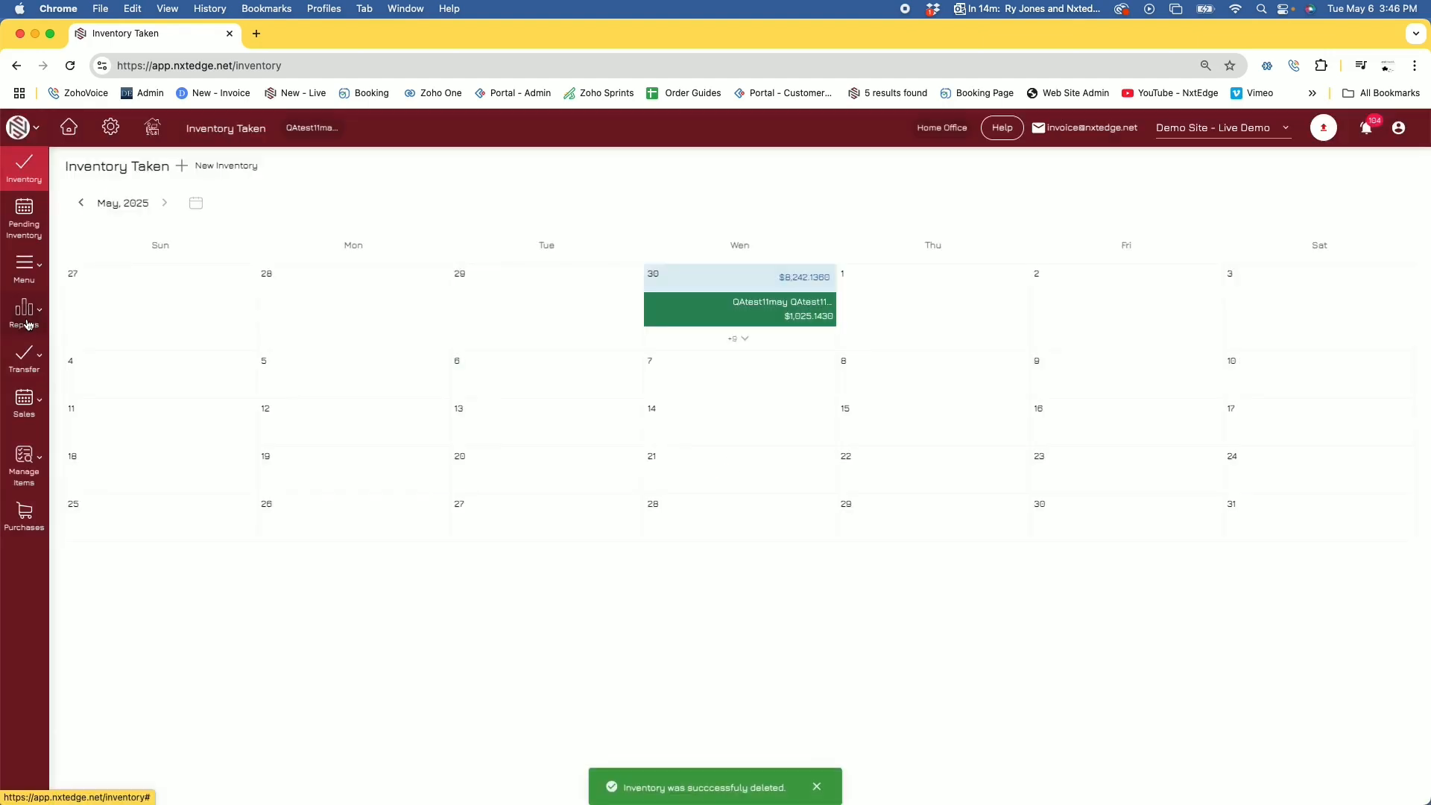
Step: Run the Inventory Onhand report for April 30, 2025
left_click(24, 313)
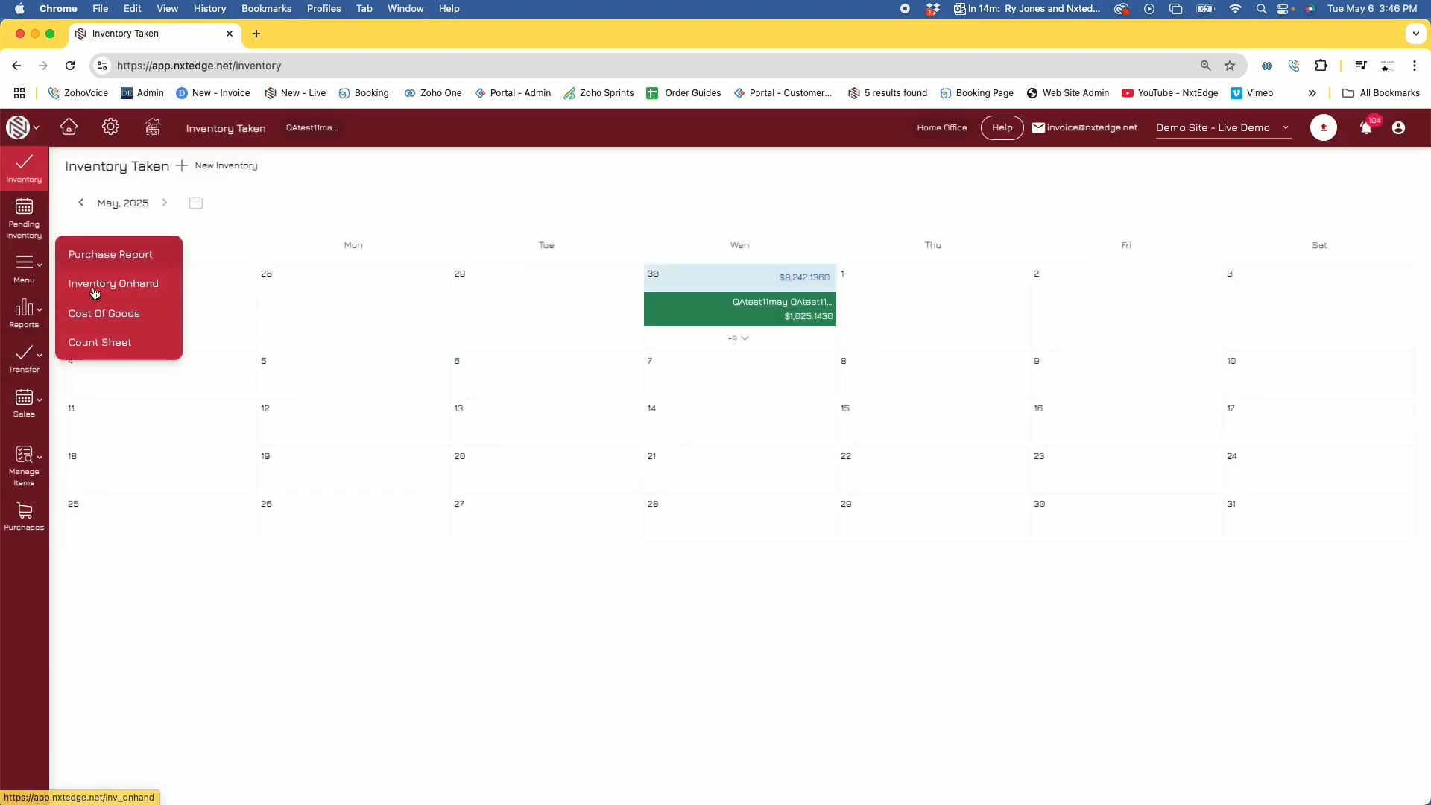
left_click(101, 290)
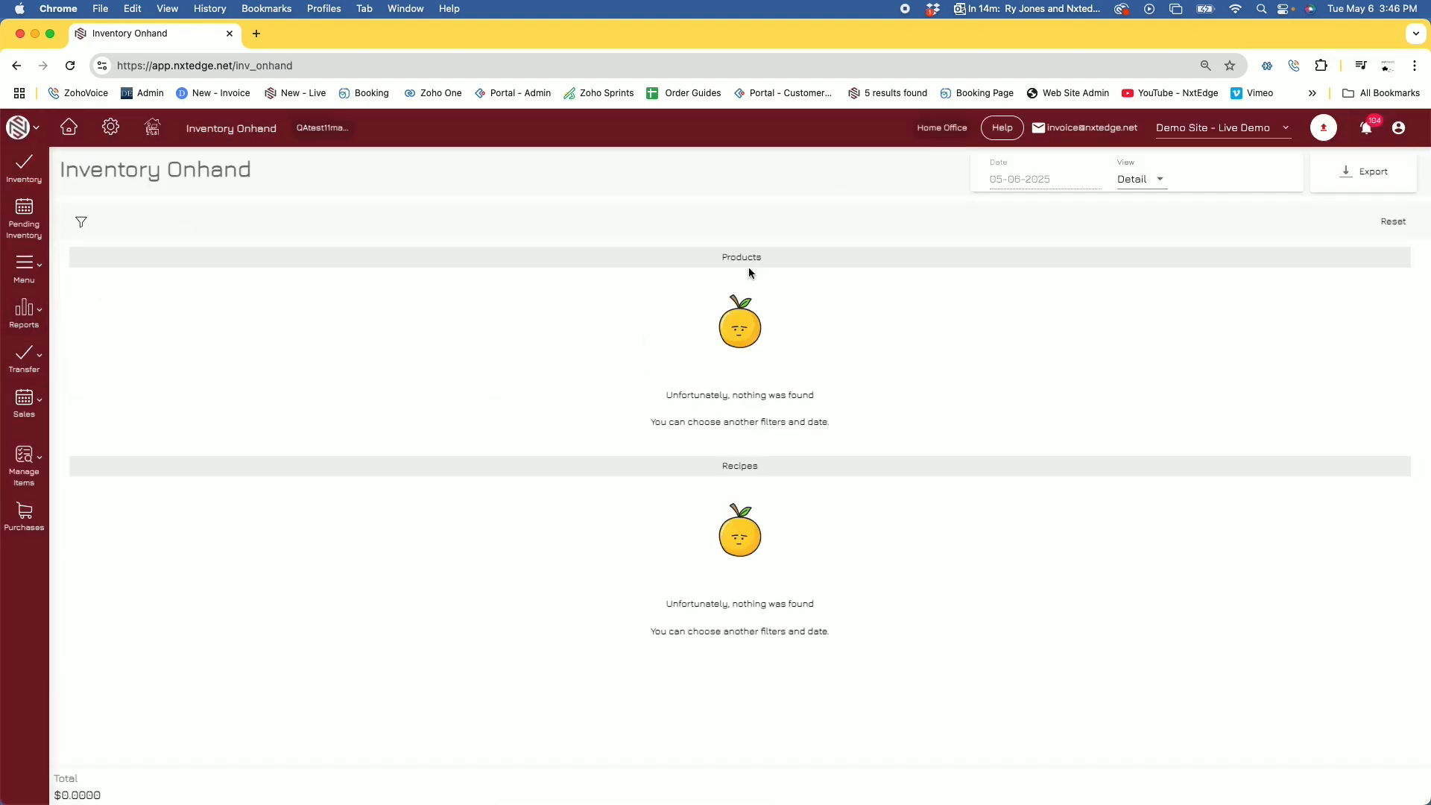
left_click(1048, 180)
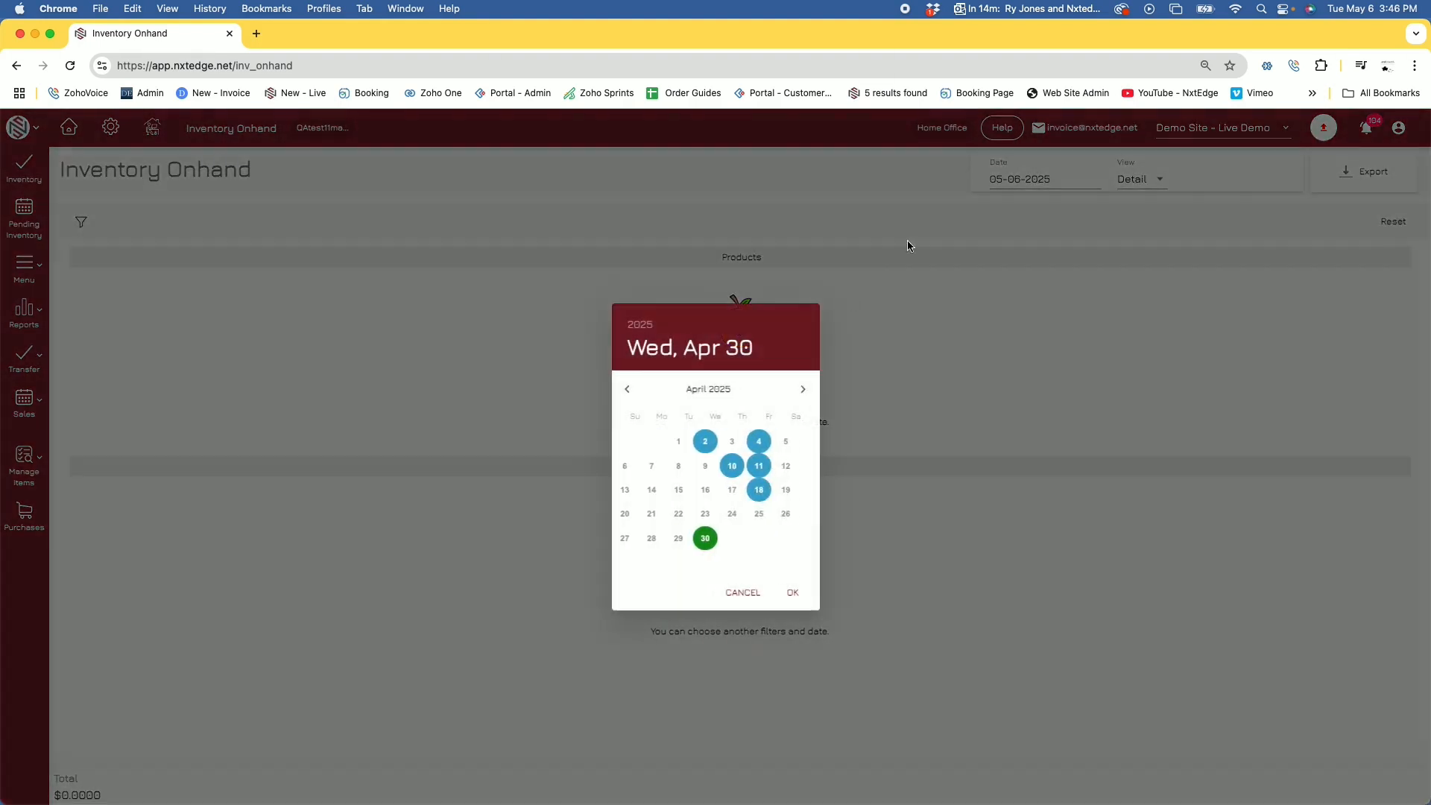
left_click(791, 595)
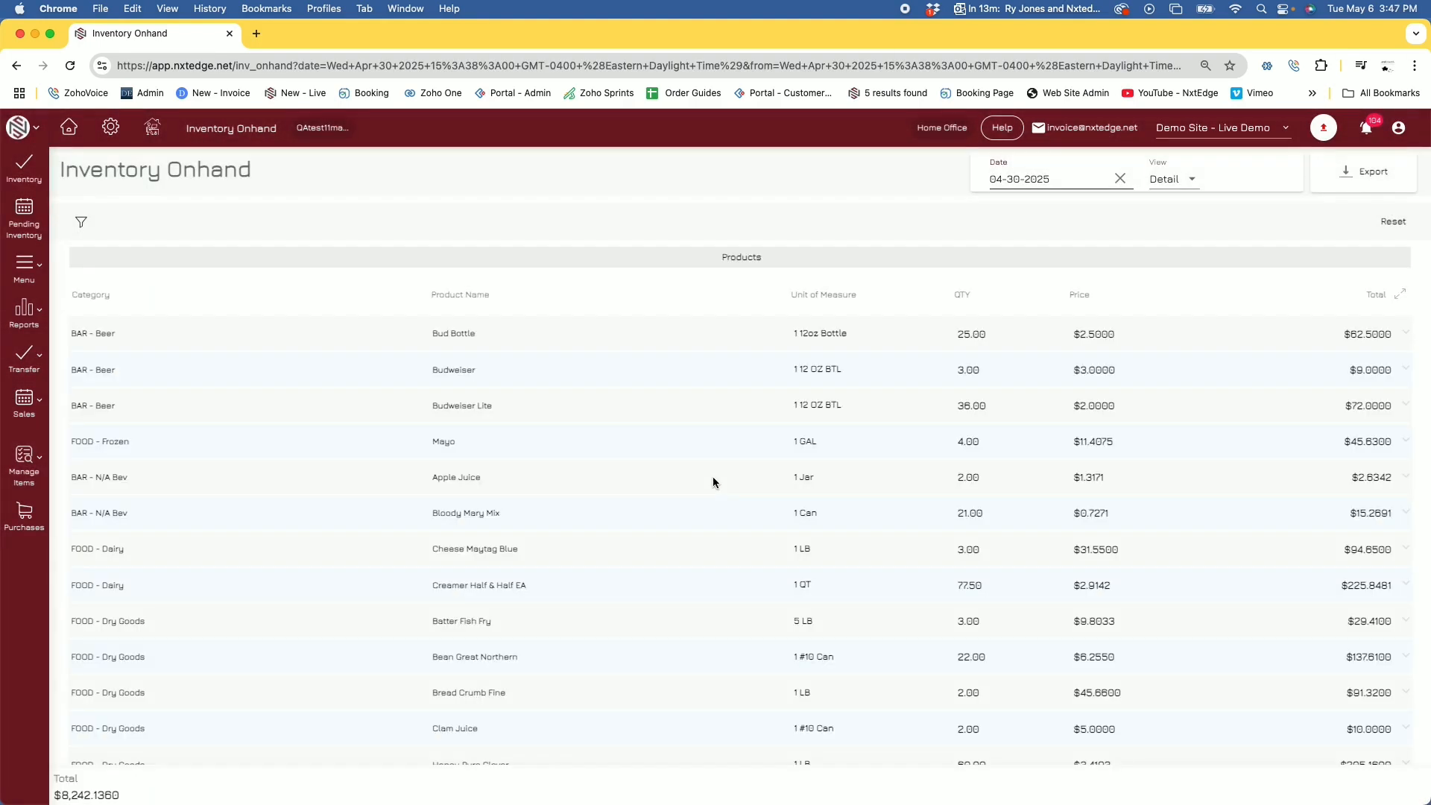
Step: Set the Bud Bottle quantity in MB Well 1 to 44 and reload the product's storage breakdown
left_click(646, 333)
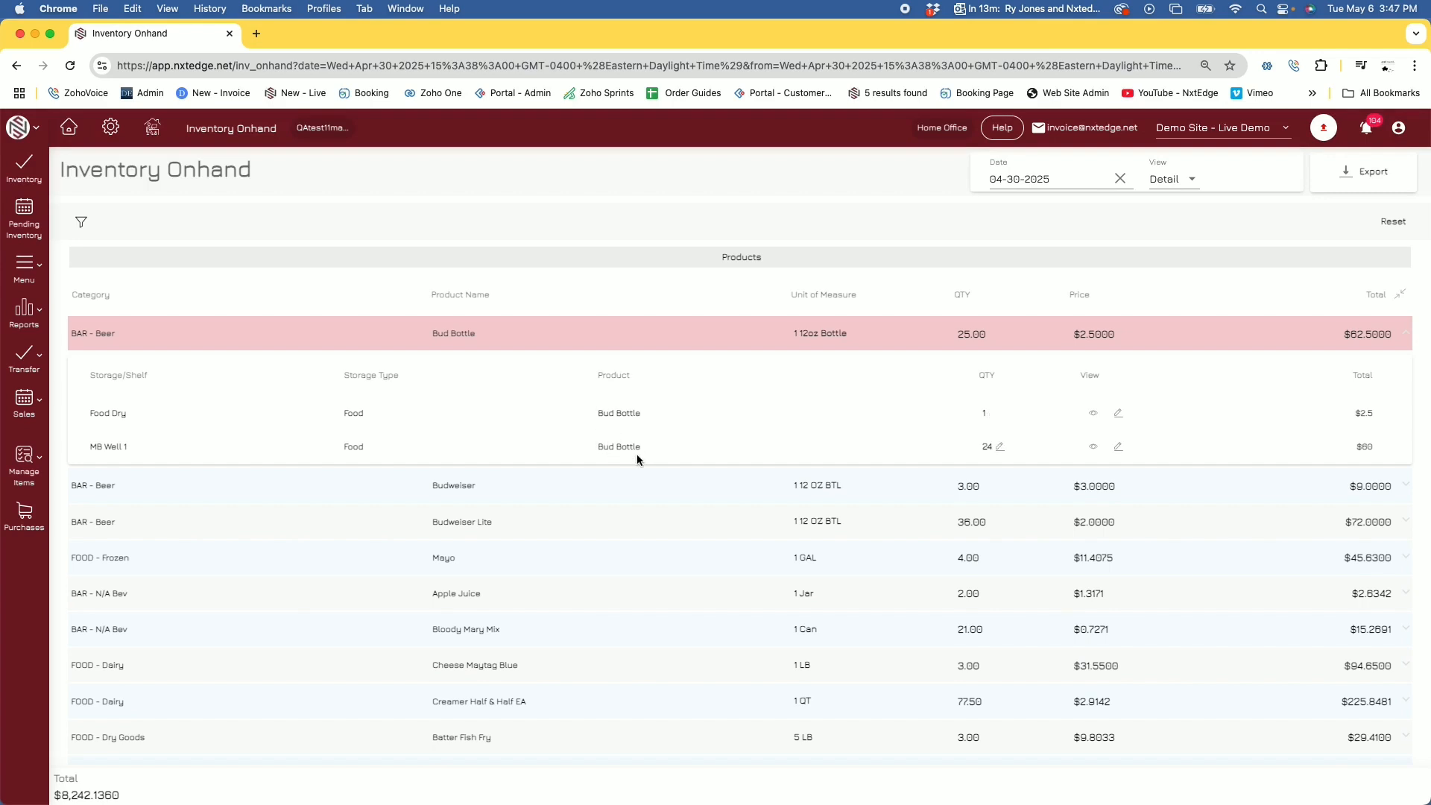
left_click(1000, 446)
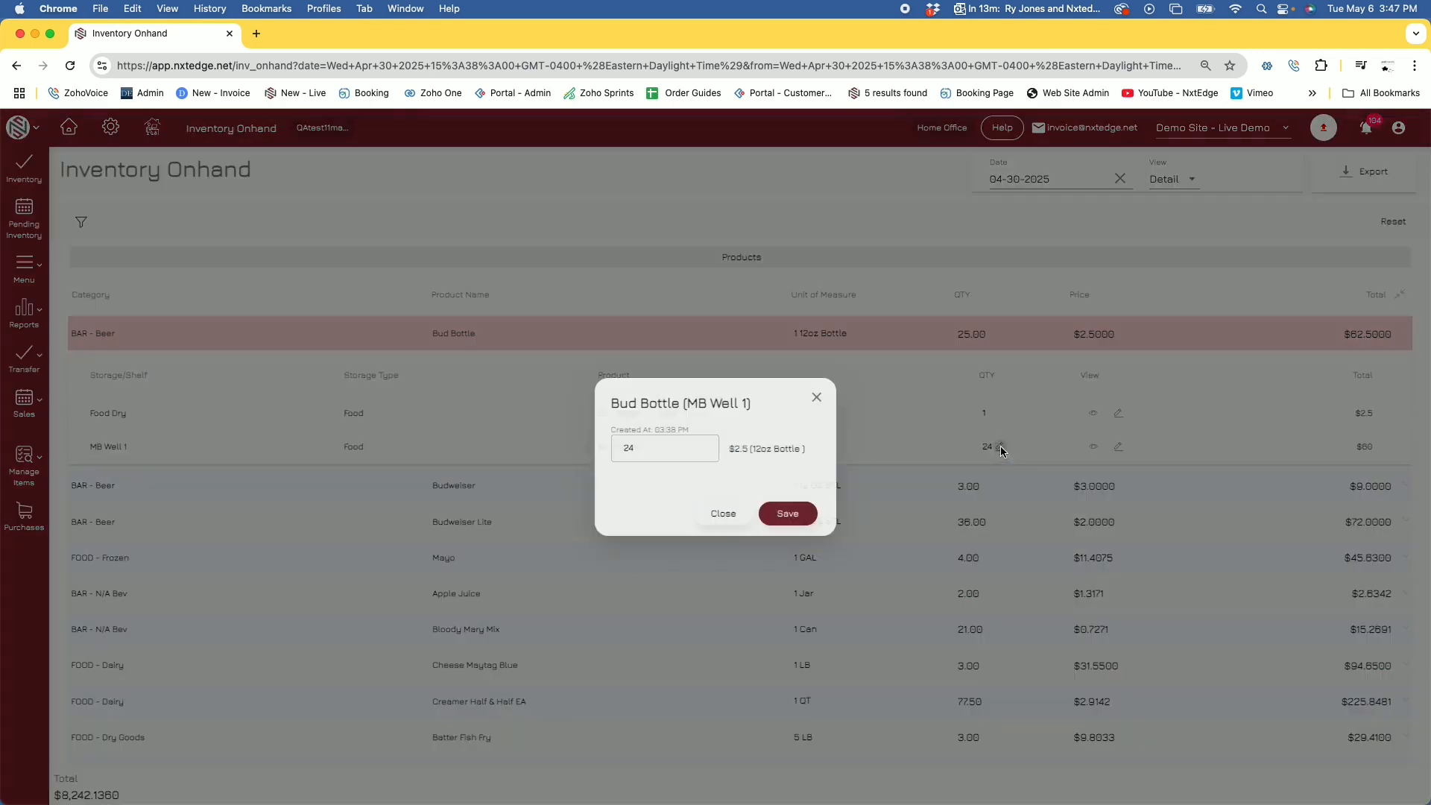
double_click(639, 445)
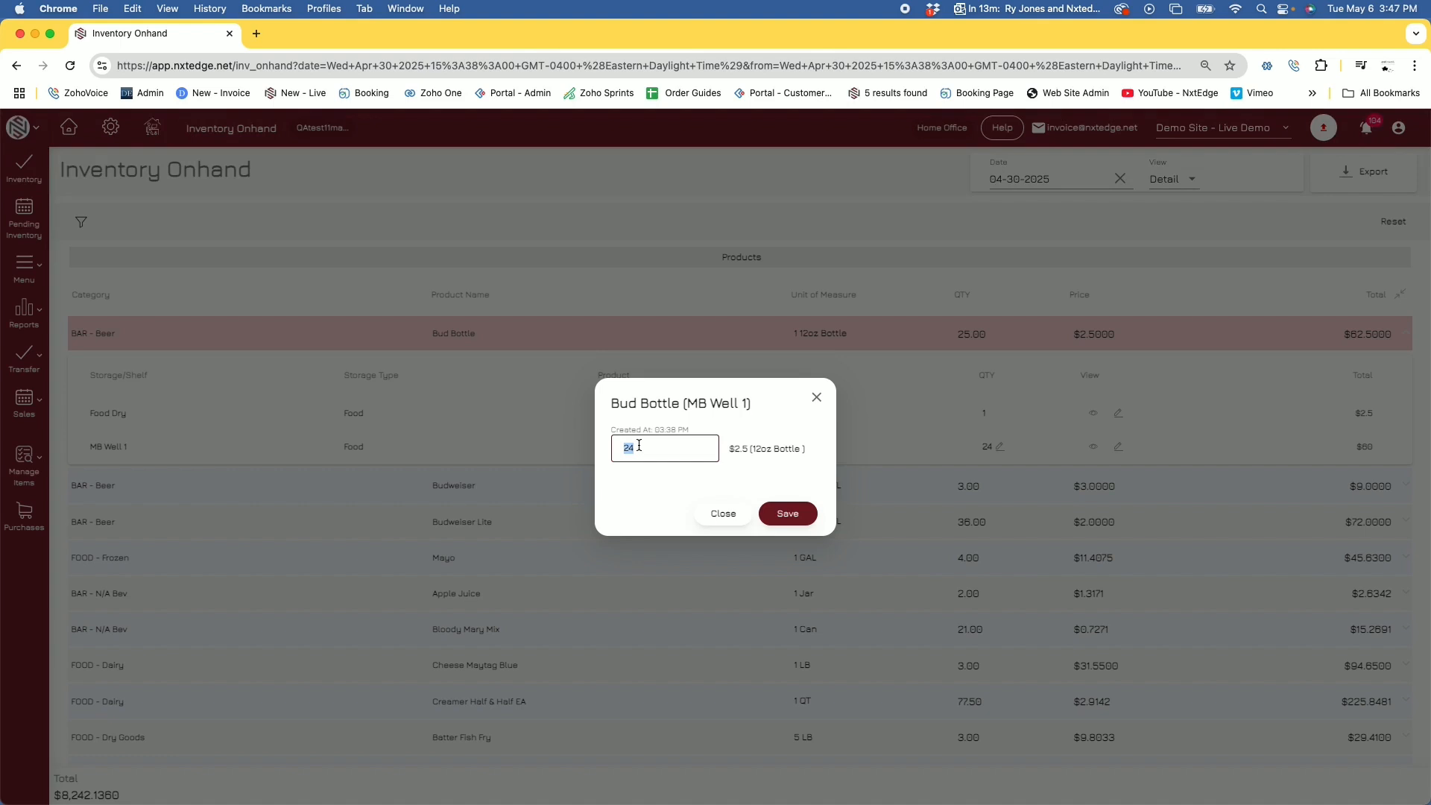
type("44")
left_click(788, 514)
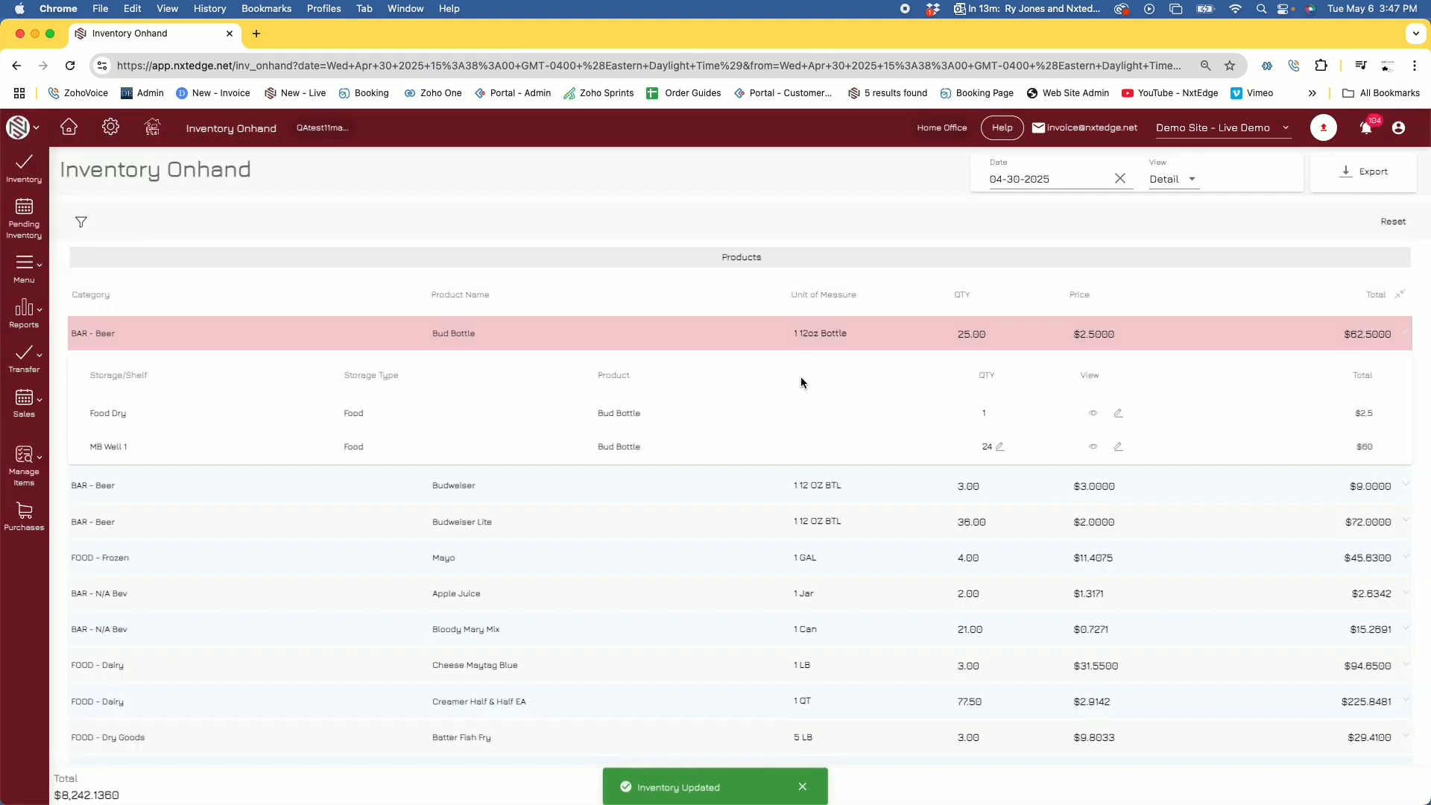
left_click(801, 338)
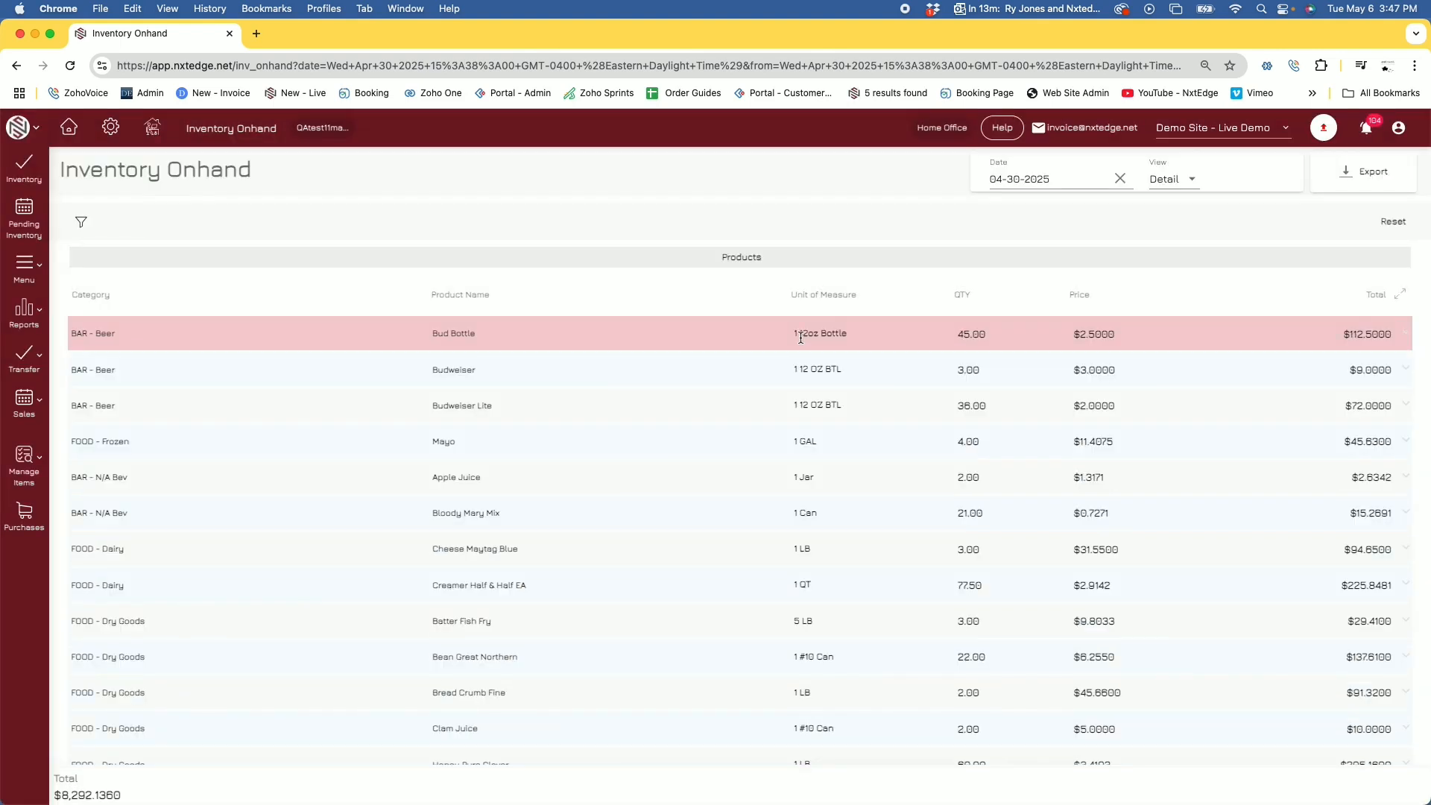
left_click(942, 335)
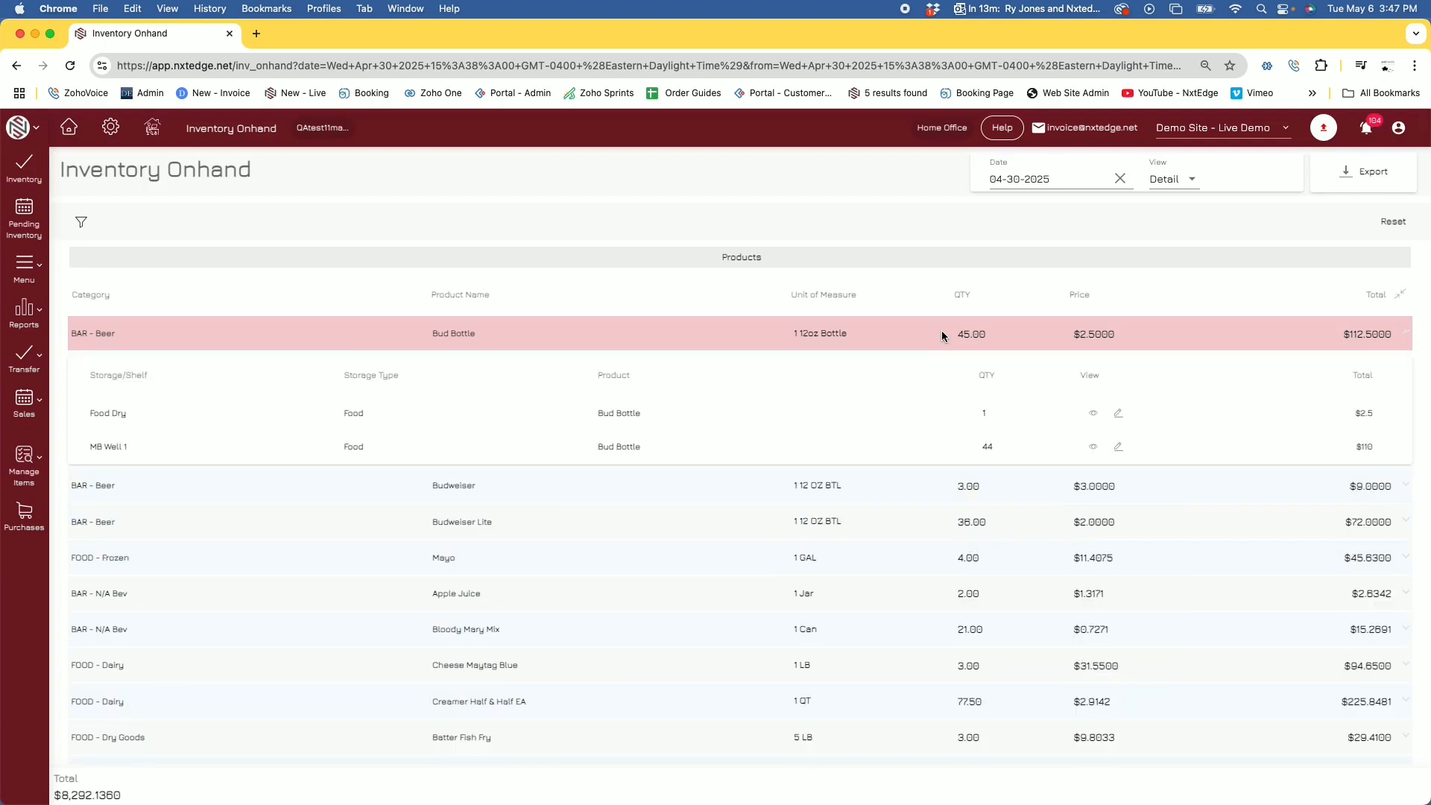
Step: Review the counted items in the inventory behind the Food Dry entry of Bud Bottle and return to the on-hand report
left_click(1114, 413)
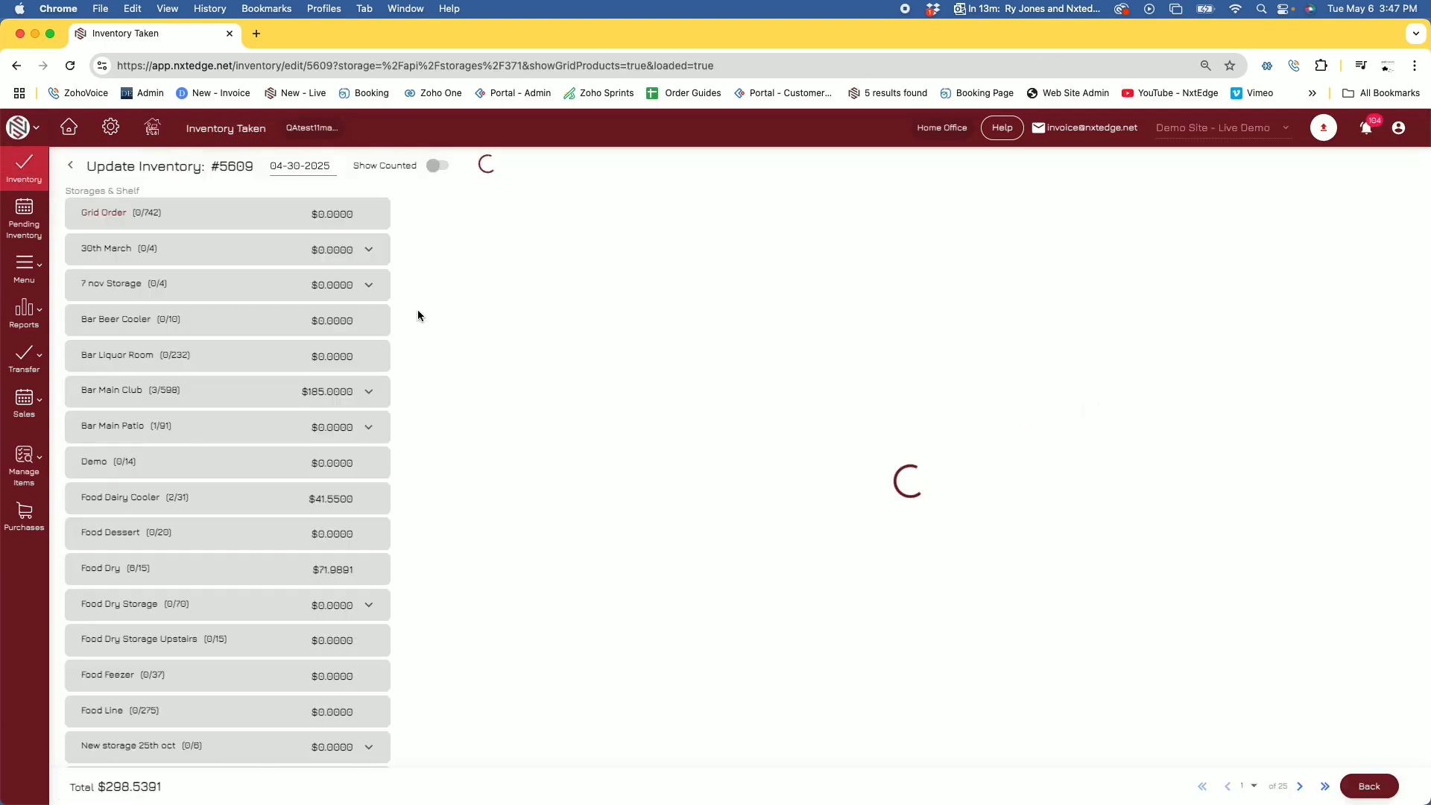
left_click(437, 166)
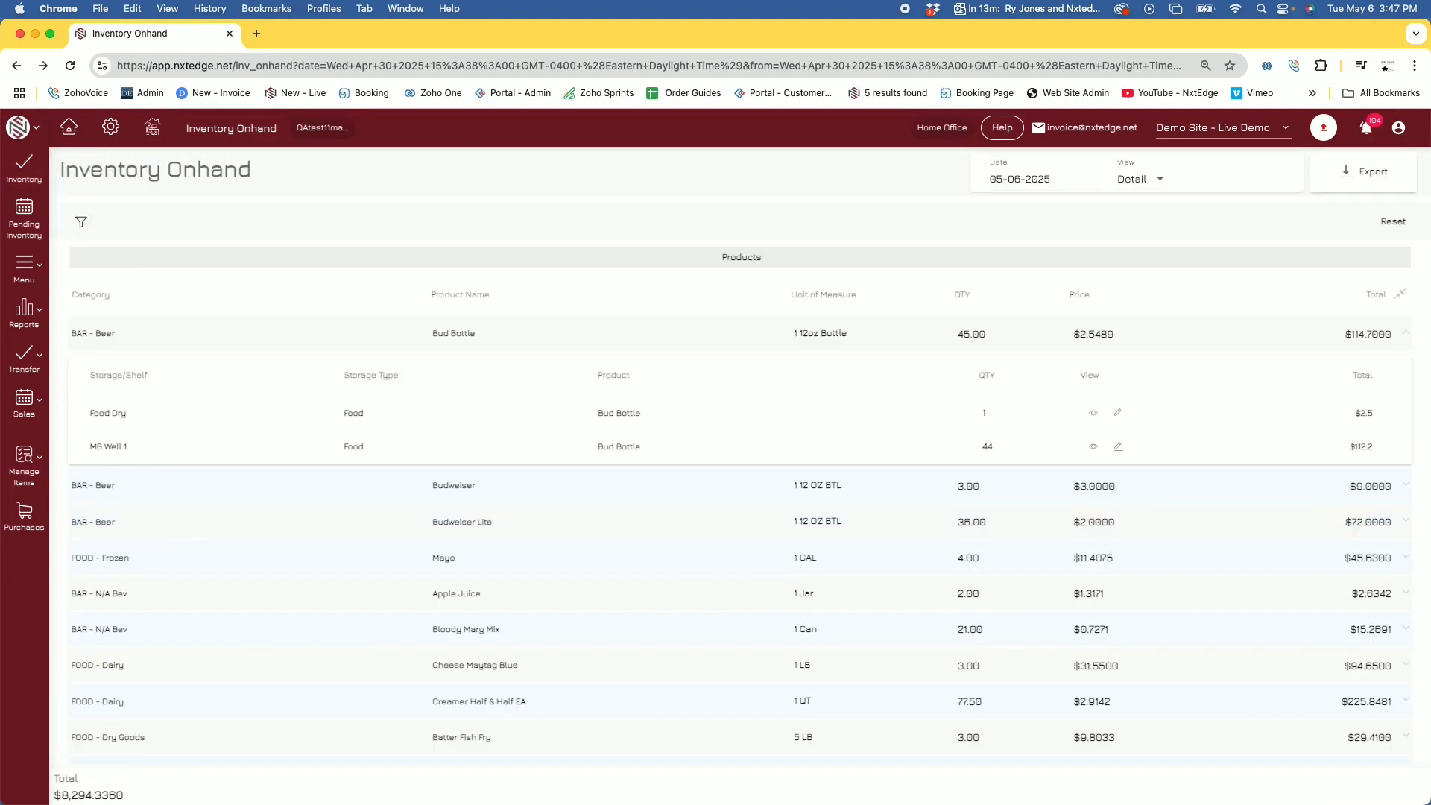
left_click(426, 333)
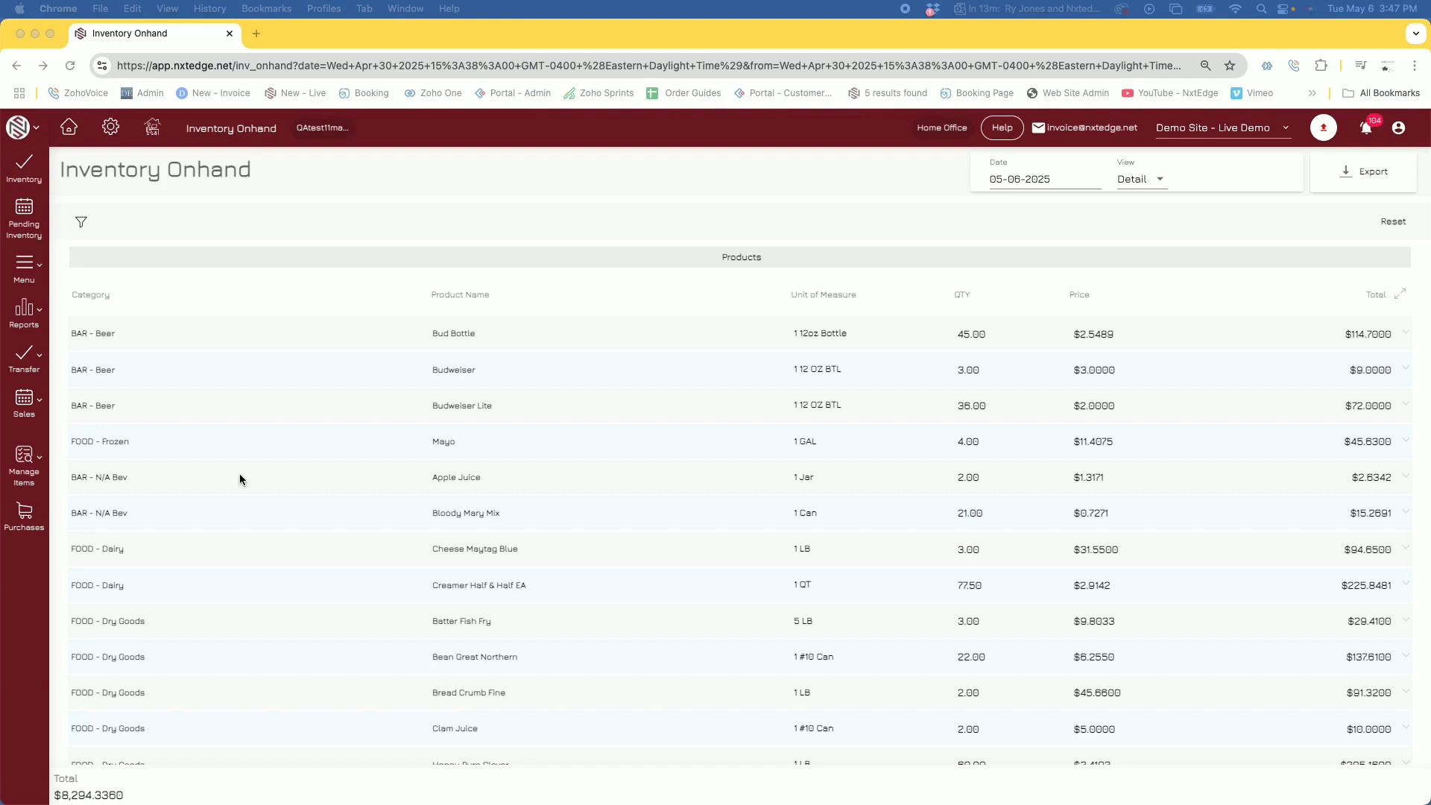
Step: Switch the report view to Detail by Category and check the BAR - Beer, FOOD - Dairy and FOOD - Dry Goods categories
left_click(1135, 180)
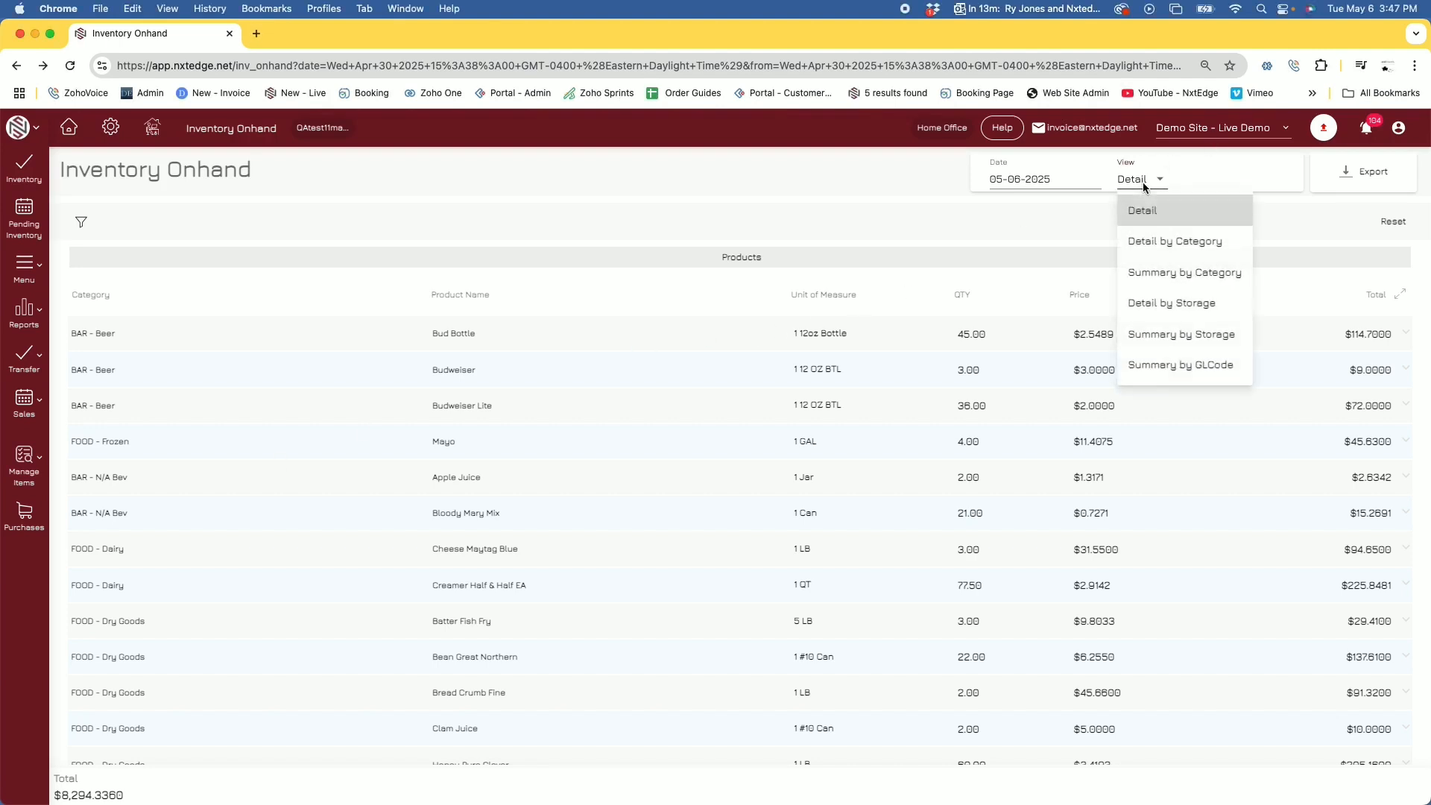
left_click(1175, 242)
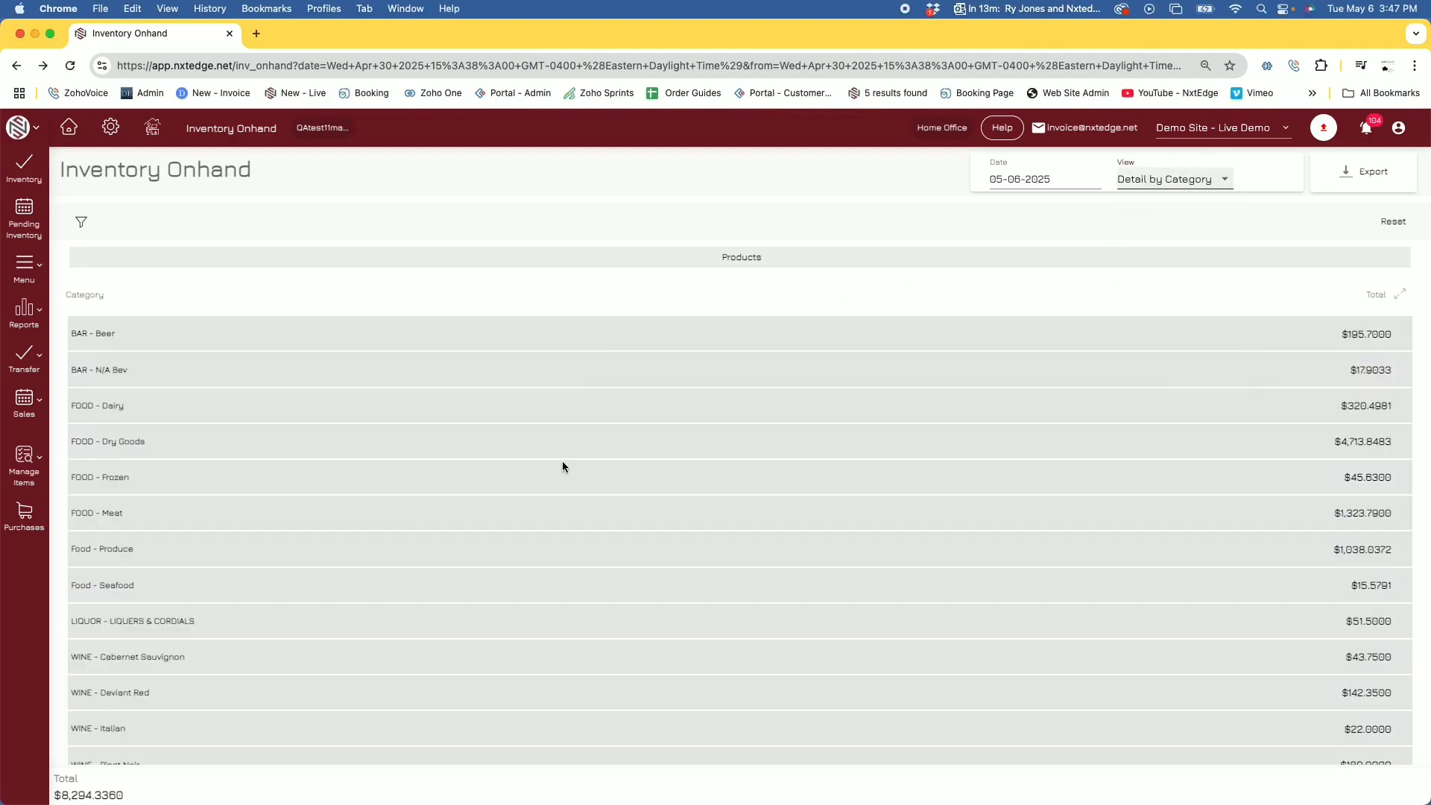
left_click(106, 333)
left_click(106, 333)
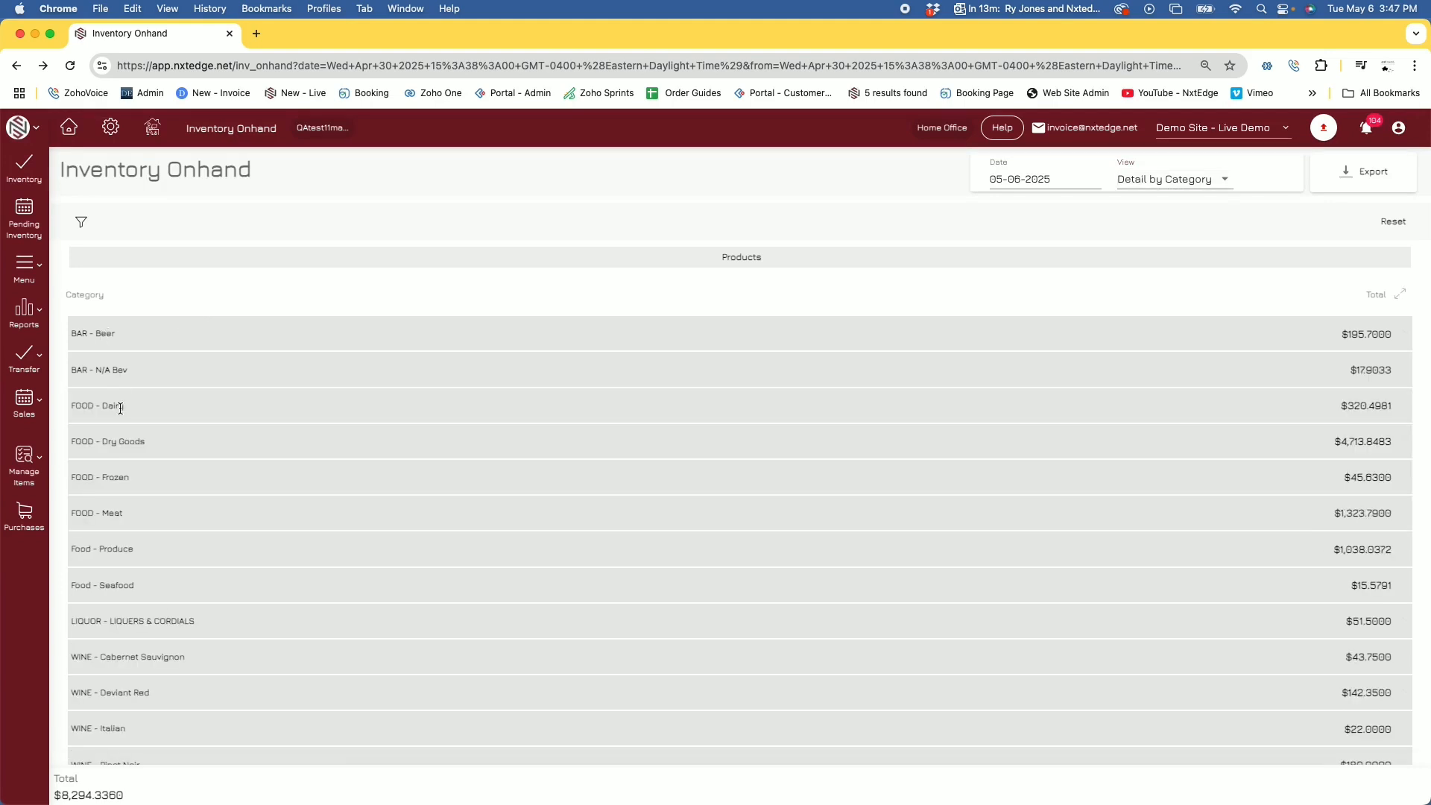
left_click(120, 407)
left_click(120, 407)
left_click(129, 443)
left_click(129, 443)
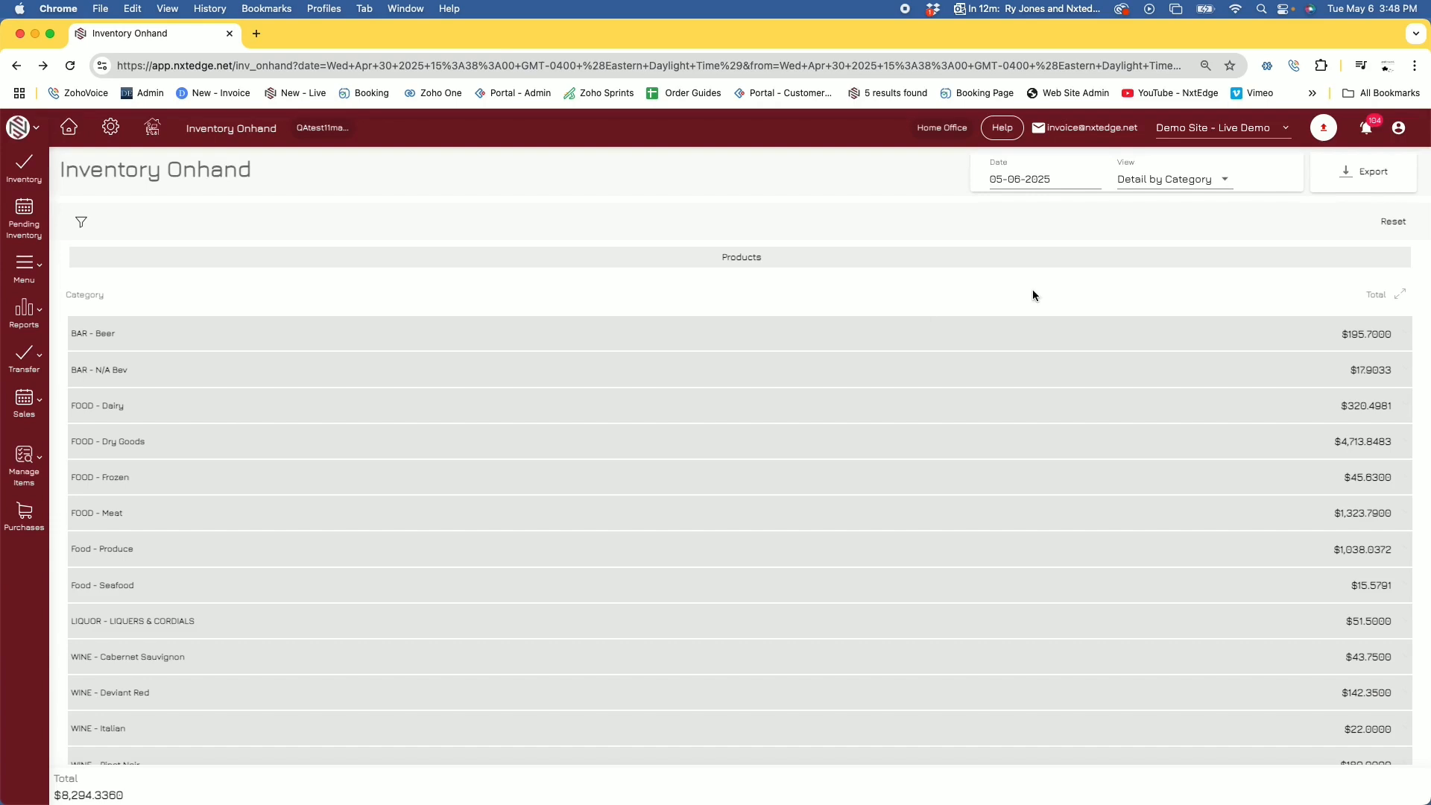
Step: Export the Detail by Category report to Excel
left_click(1365, 175)
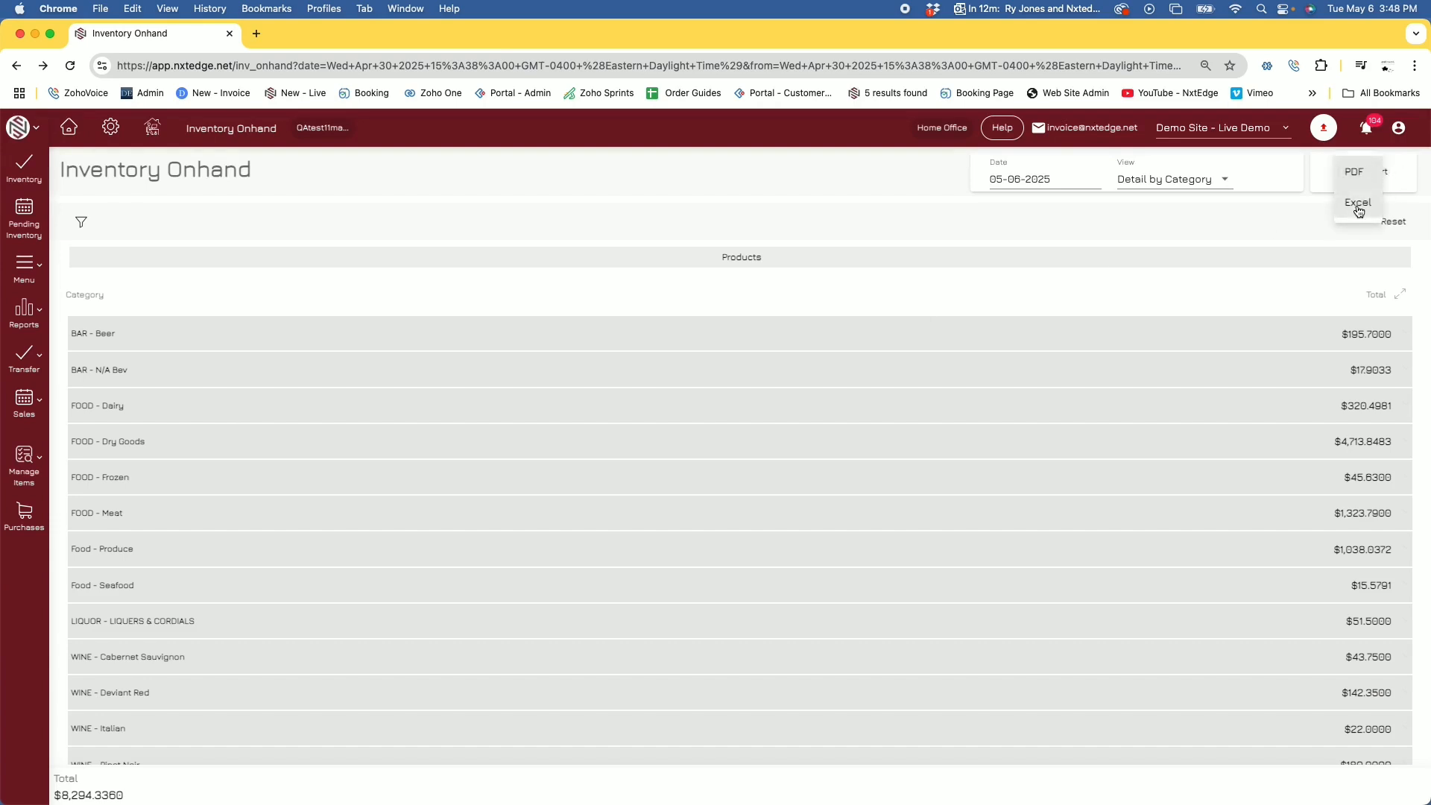
left_click(1358, 205)
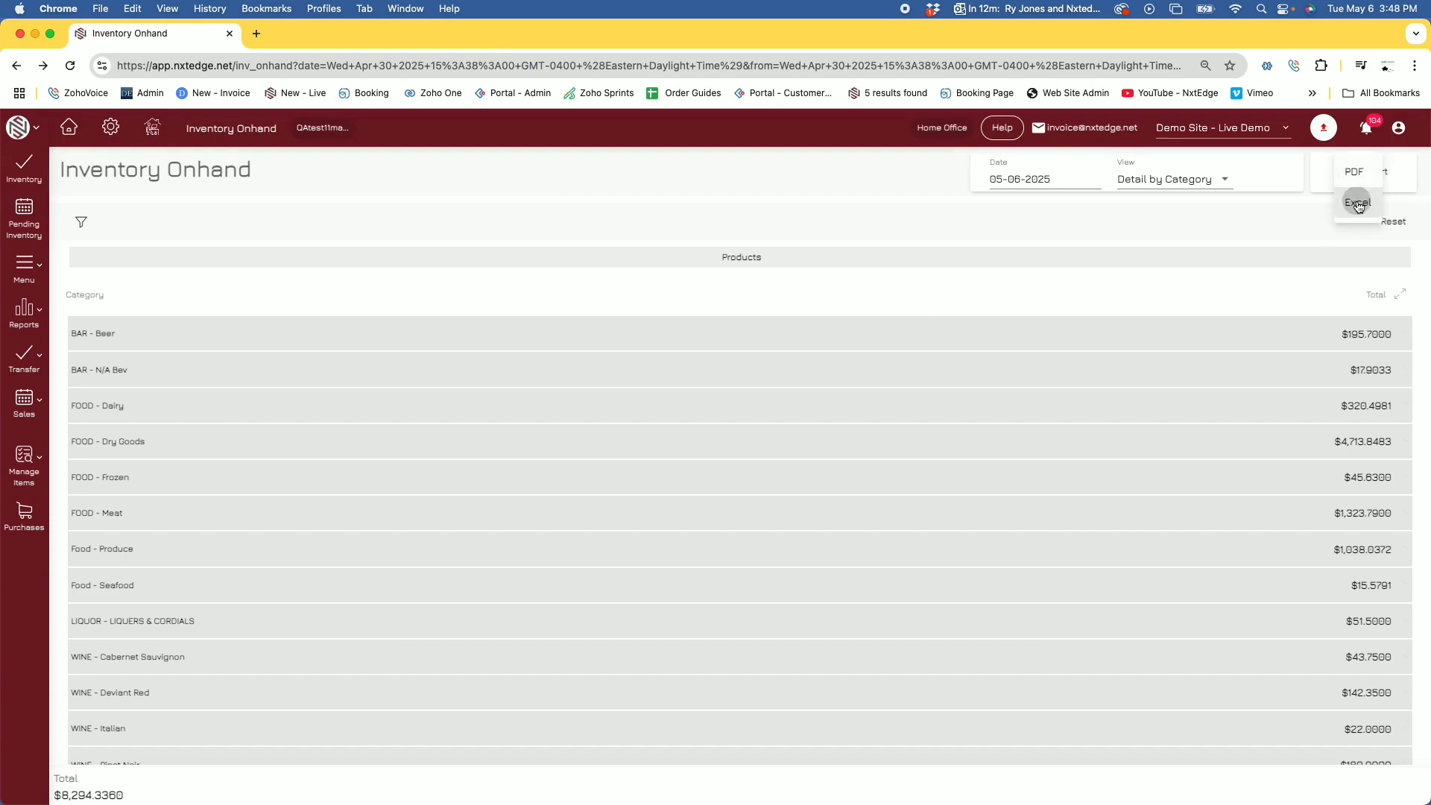
left_click(1255, 123)
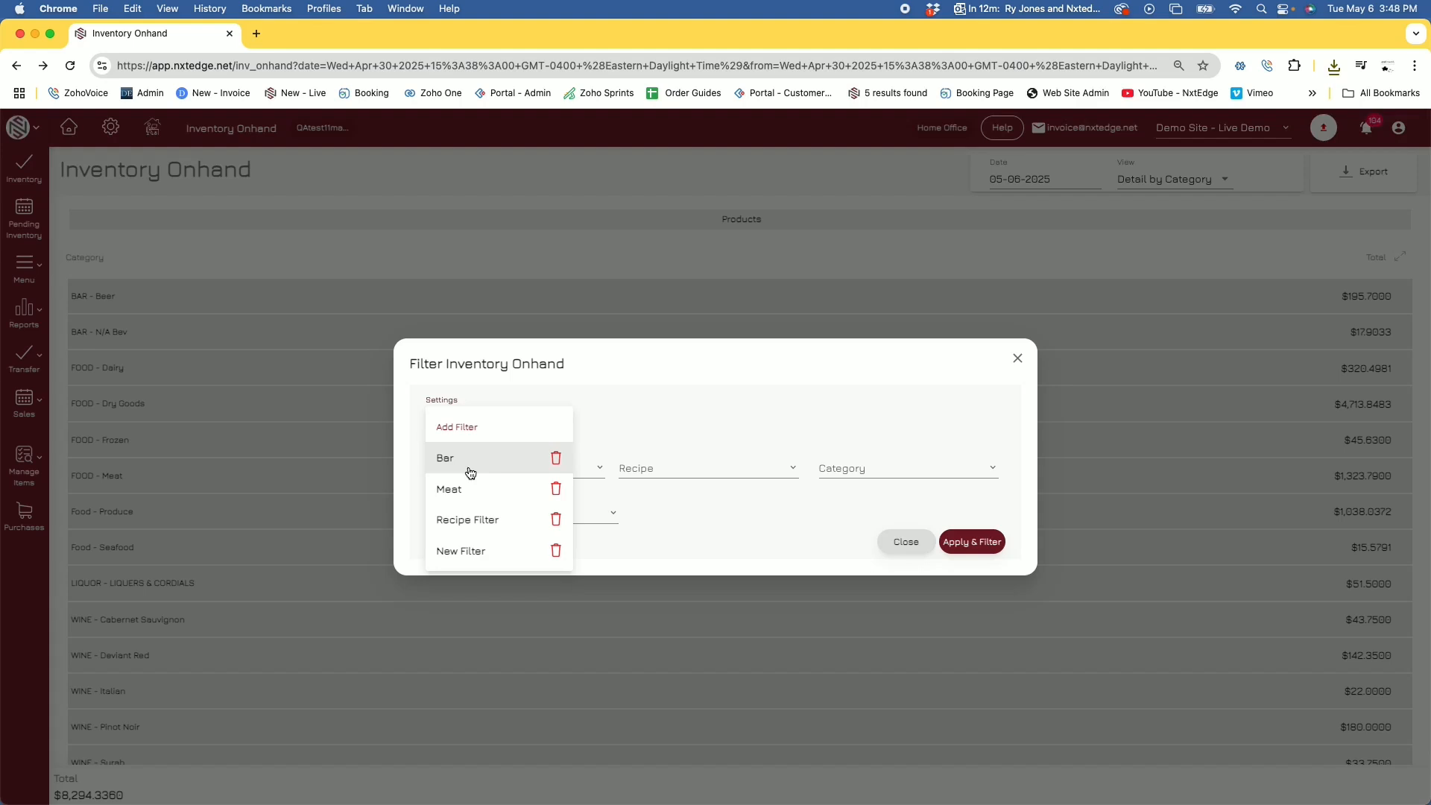
Step: Apply the saved Bar filter to the Inventory Onhand report and check the filtered total
left_click(468, 469)
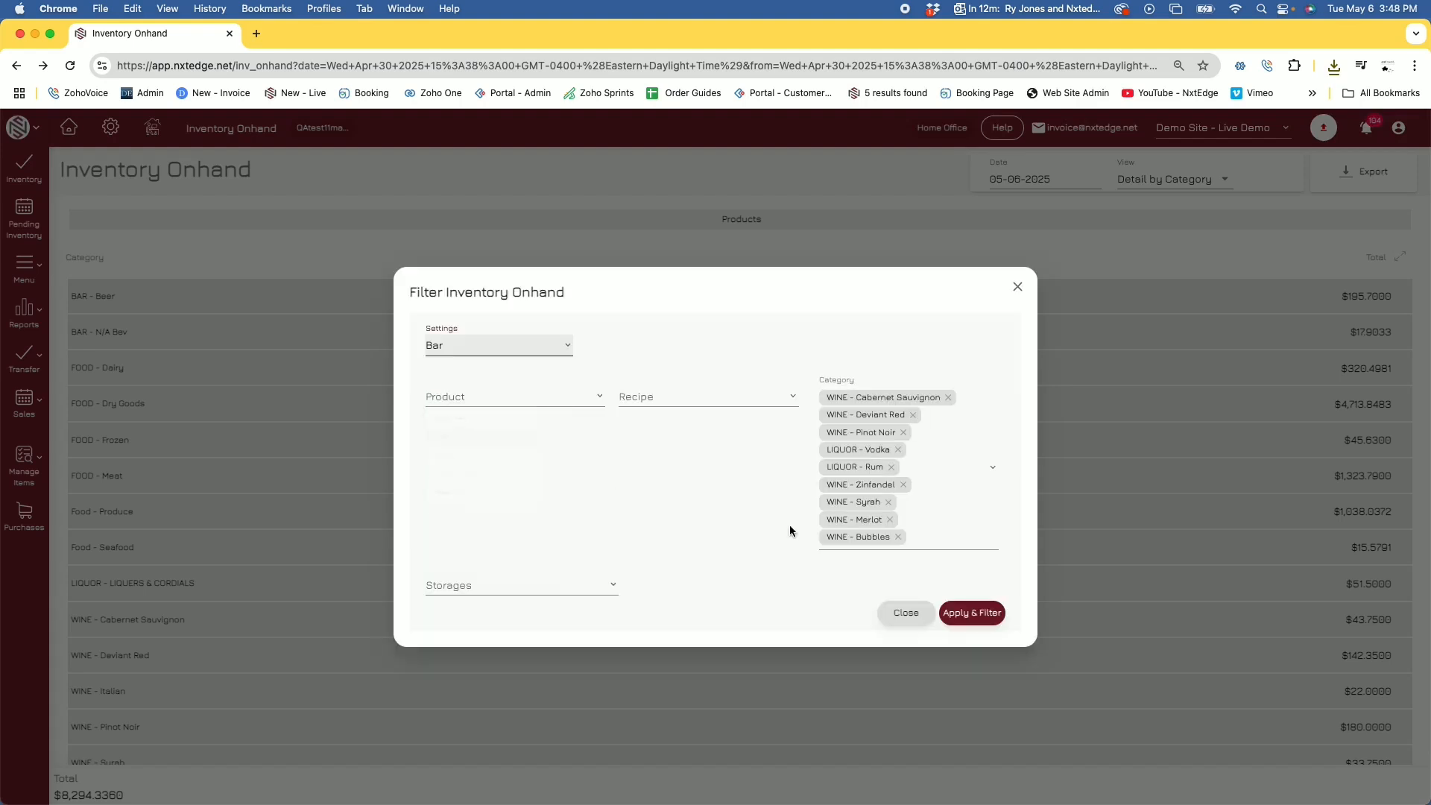
left_click(987, 615)
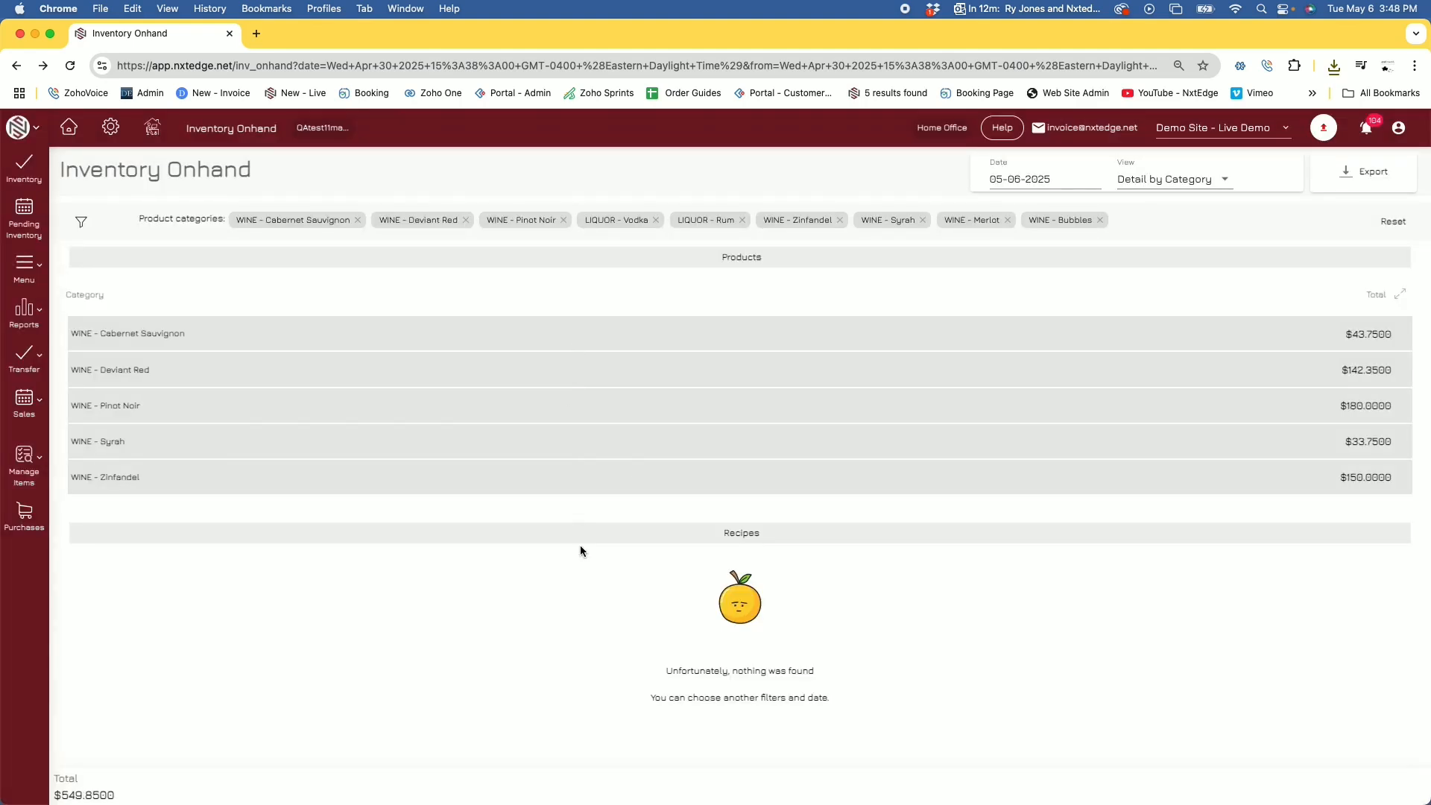
mouse_move(106, 796)
left_click_drag(114, 796, 62, 797)
Step: View the filtered on-hand report as Summary by GLCode and as Summary by Storage
left_click(1167, 180)
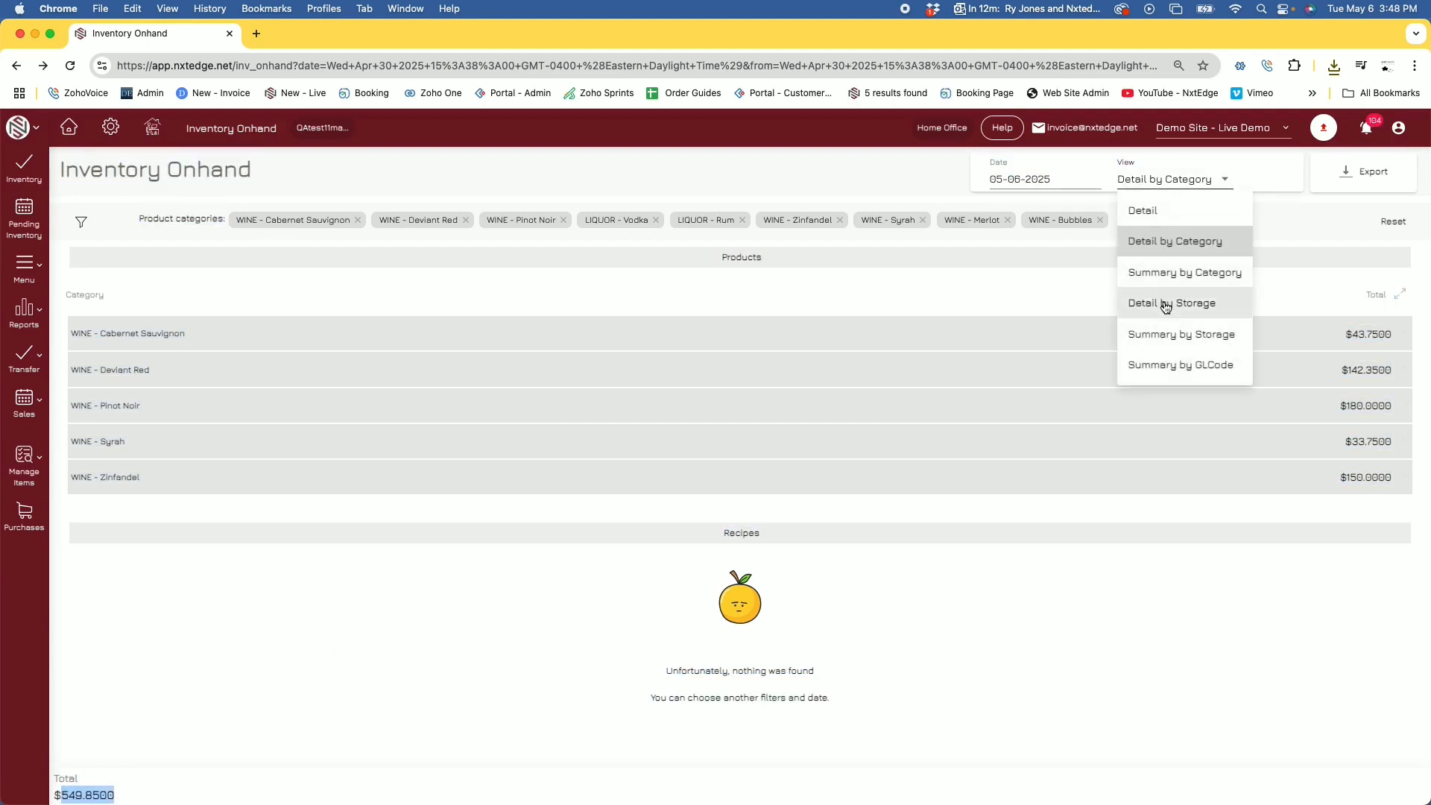
left_click(1167, 365)
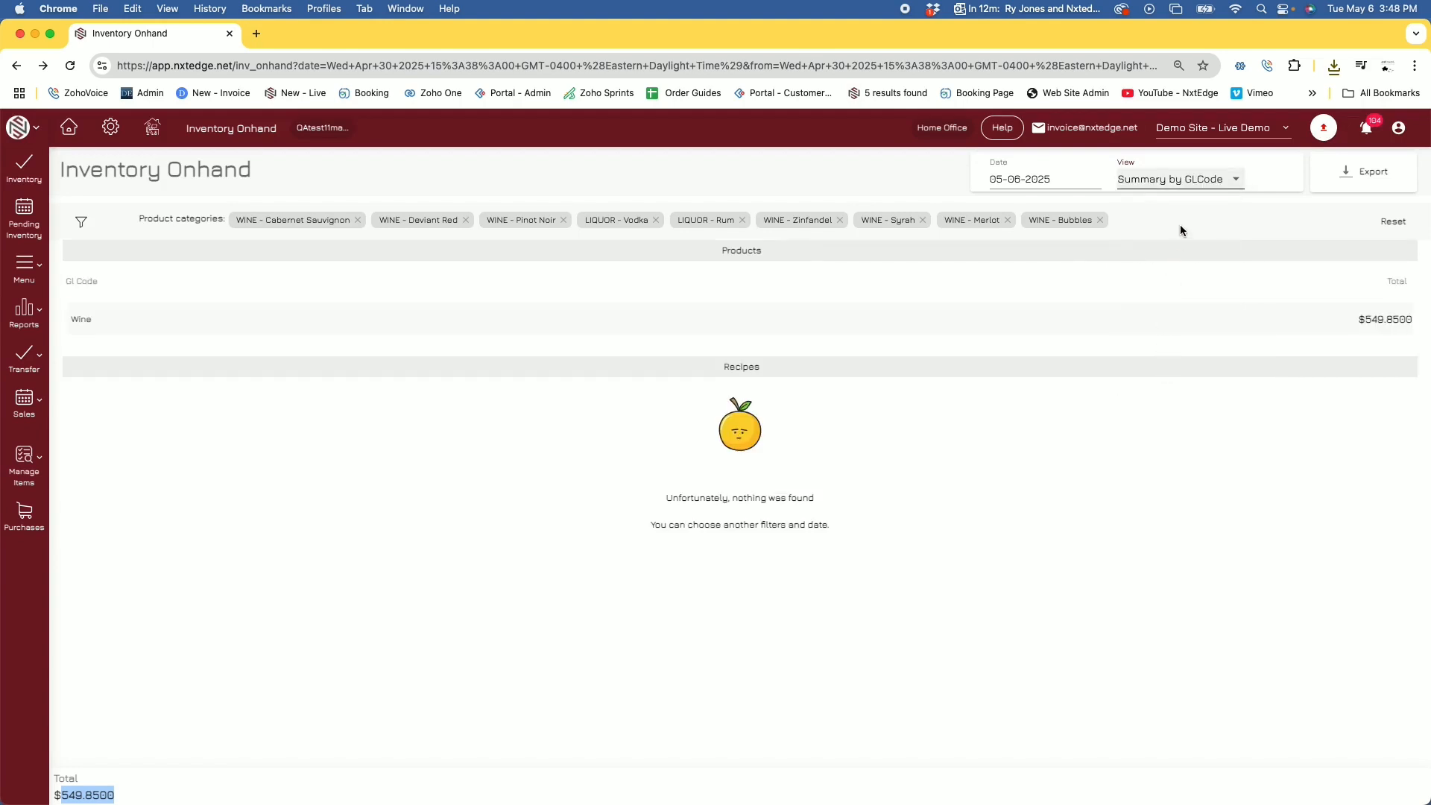
left_click(1182, 180)
left_click(1177, 332)
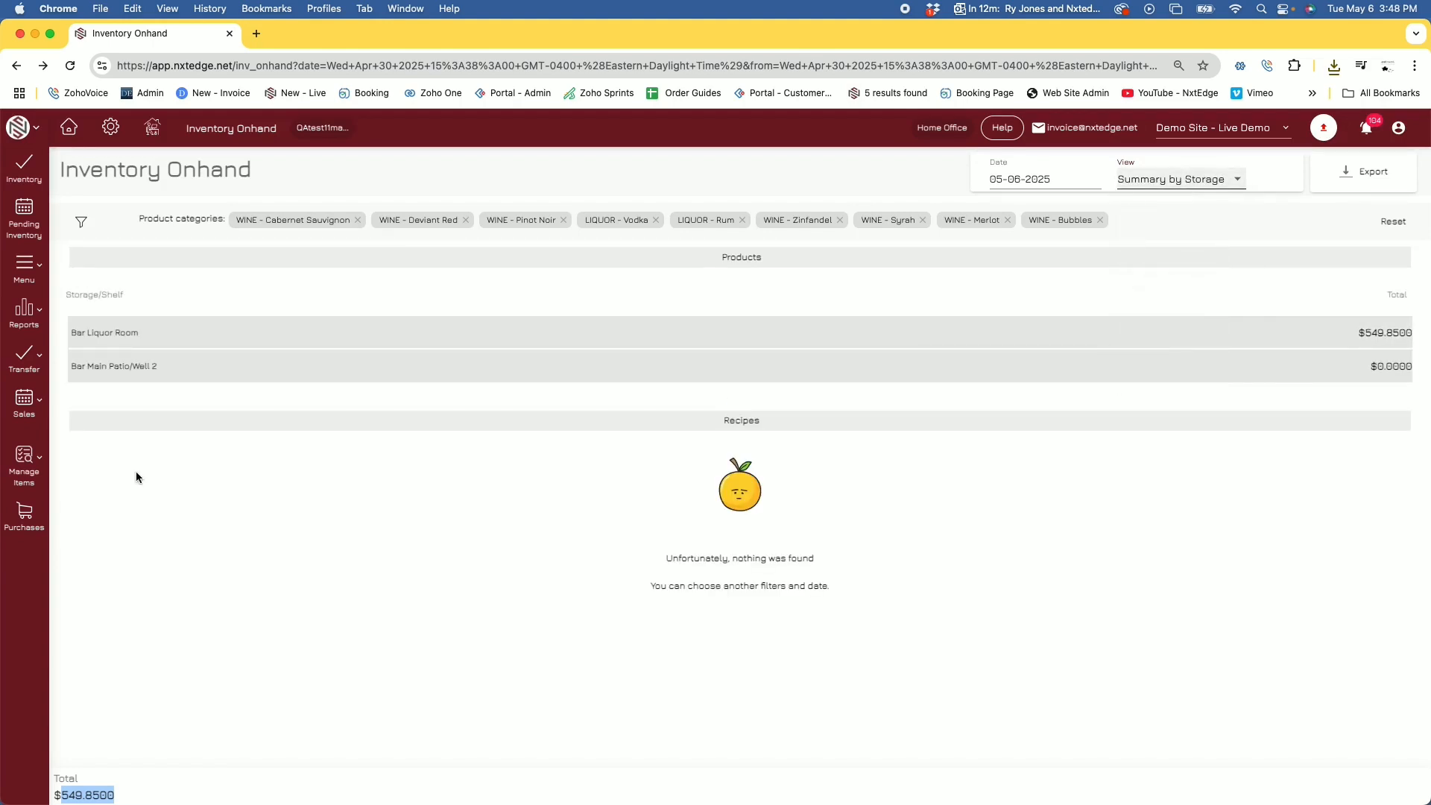
Step: Check the GL codes in the category list and save the BAR - Beer category with GL code Beer (Beer)
left_click(34, 467)
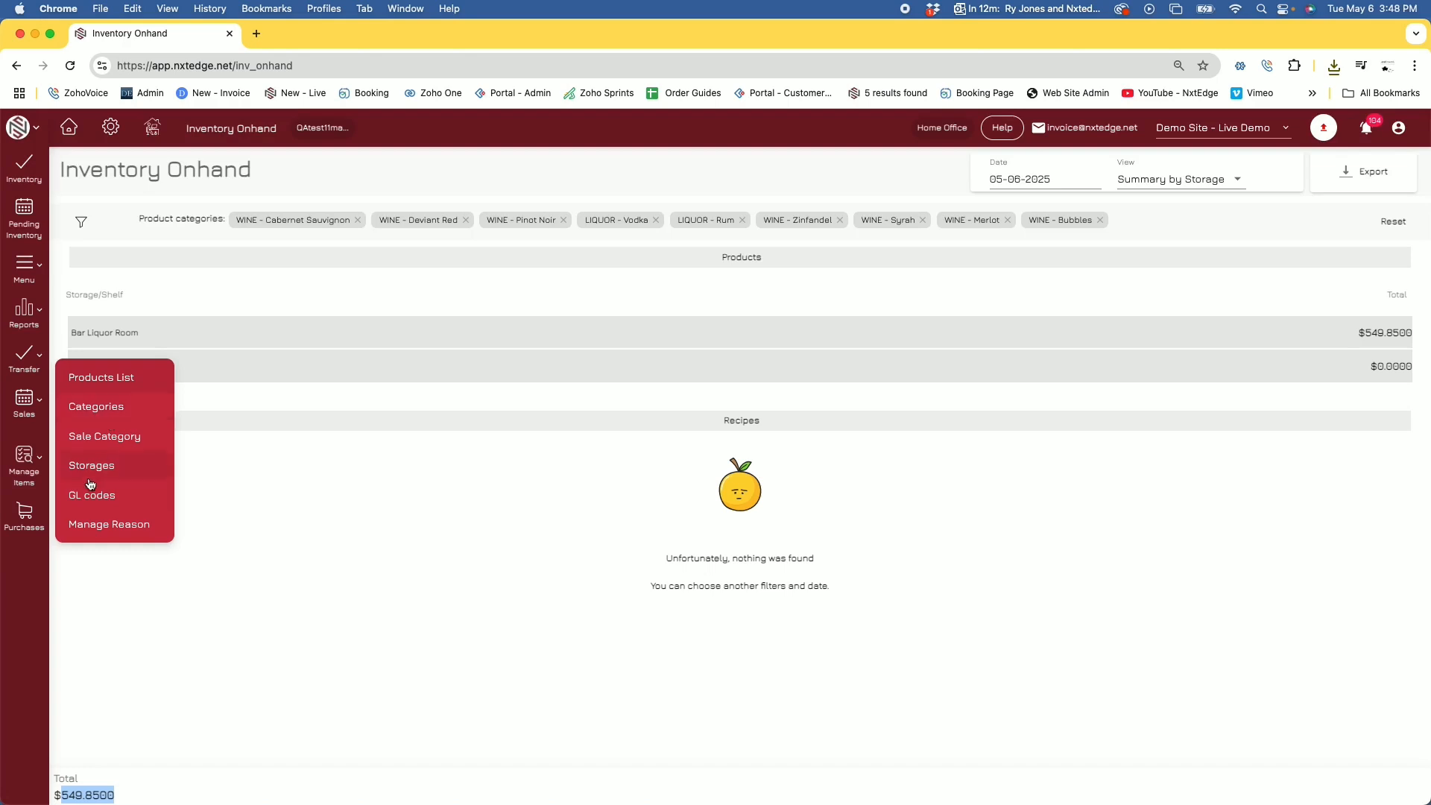
left_click(109, 406)
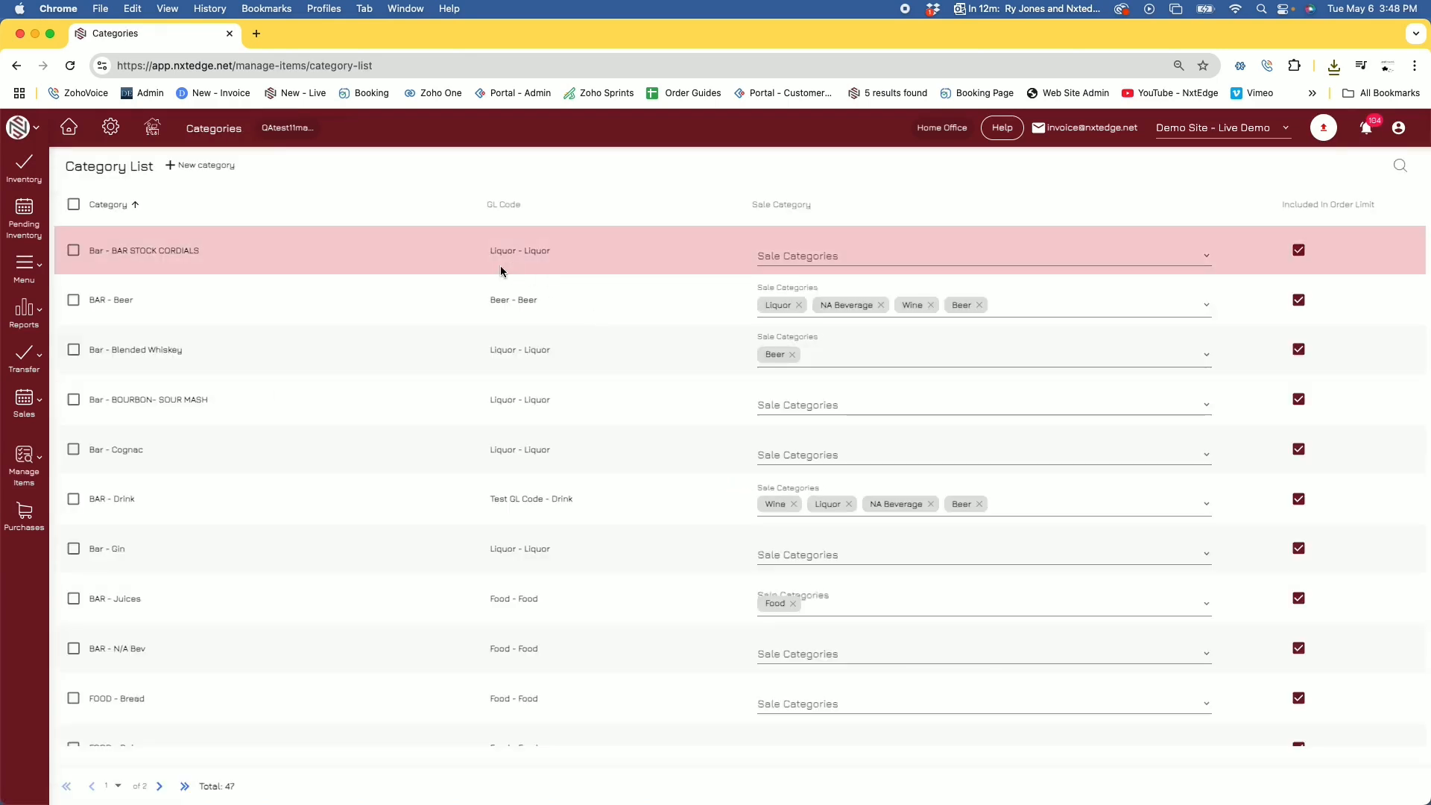
left_click_drag(490, 252, 606, 254)
left_click_drag(494, 303, 584, 303)
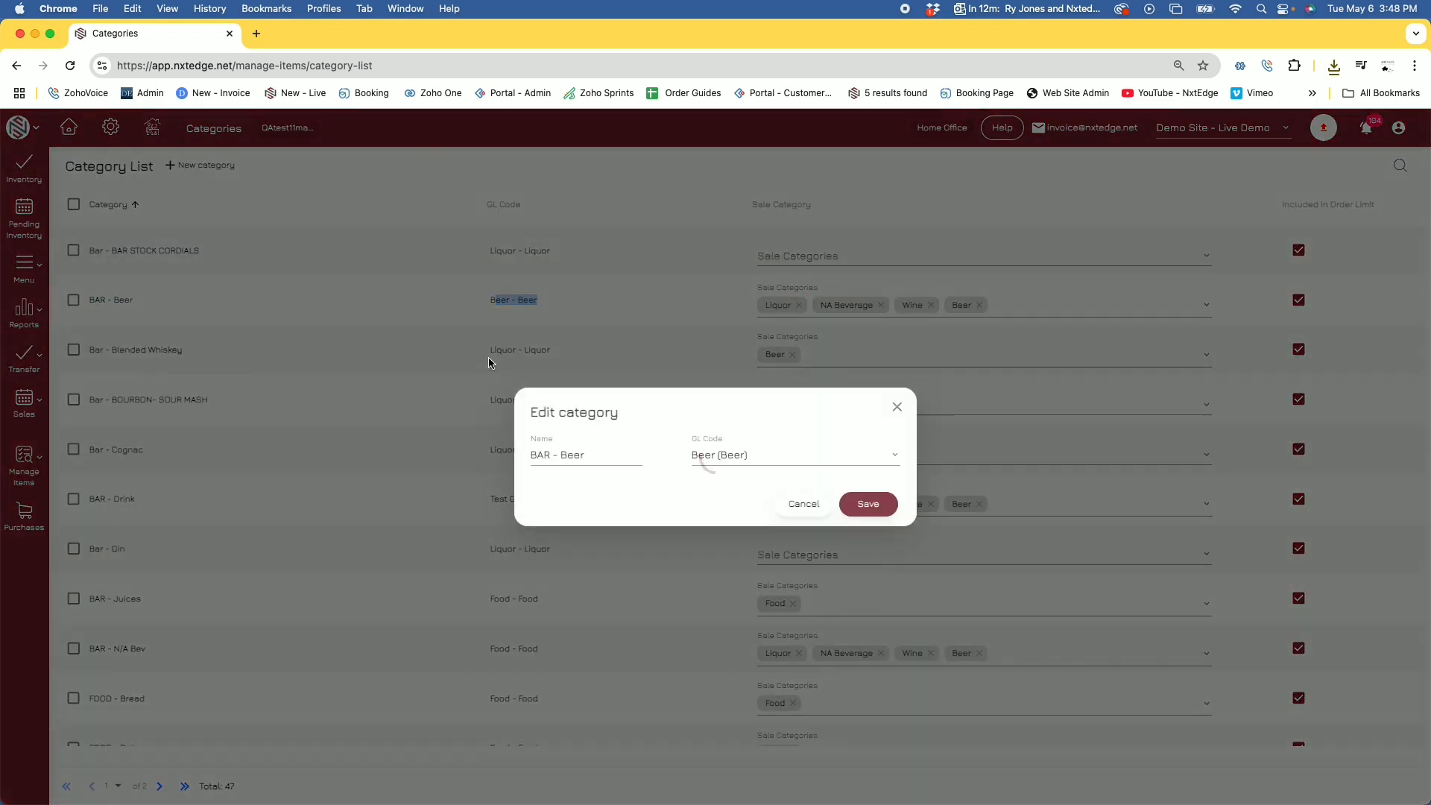
left_click(867, 504)
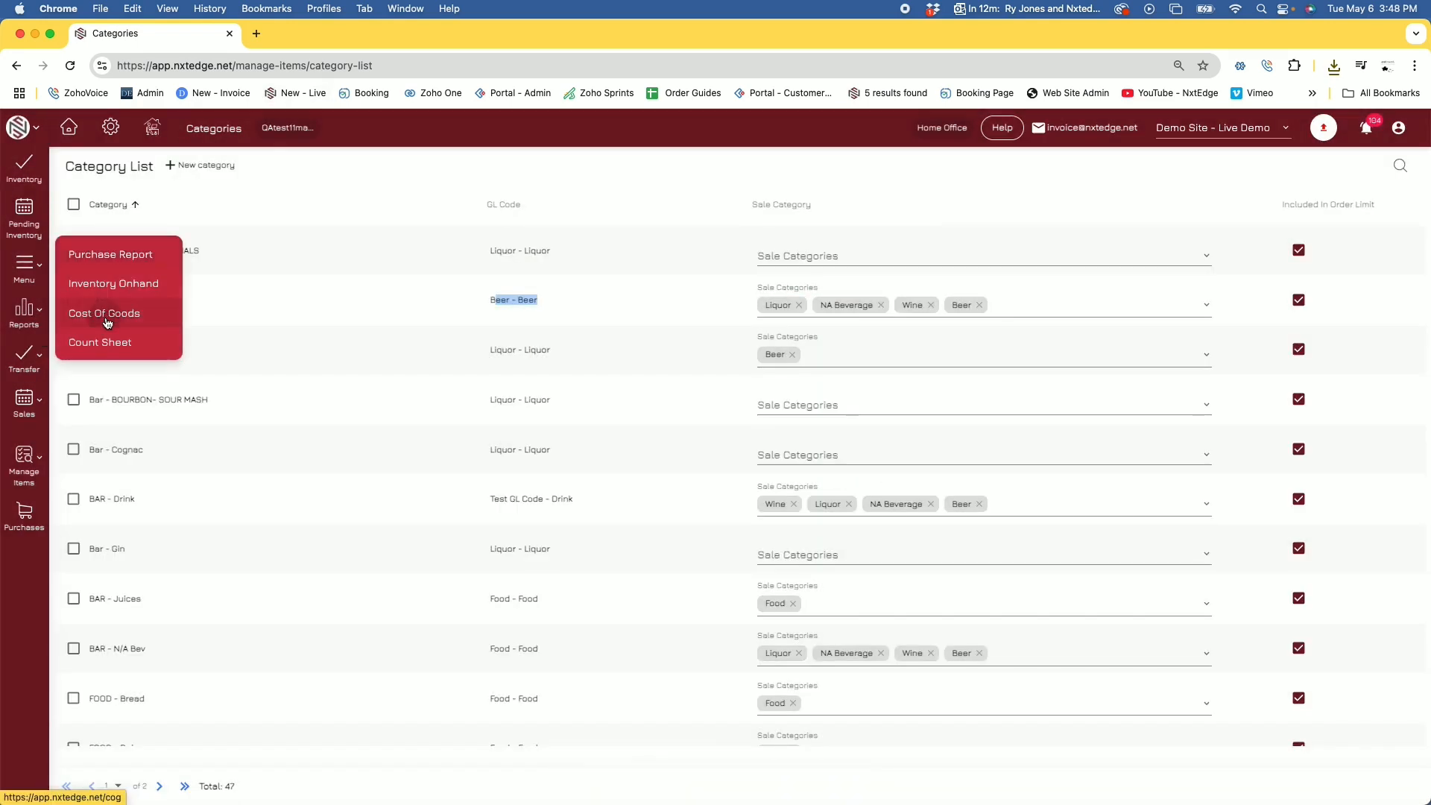
Step: Run the Cost Of Goods report for the period from 03-31-2025 to 04-30-2025
left_click(105, 313)
left_click(128, 217)
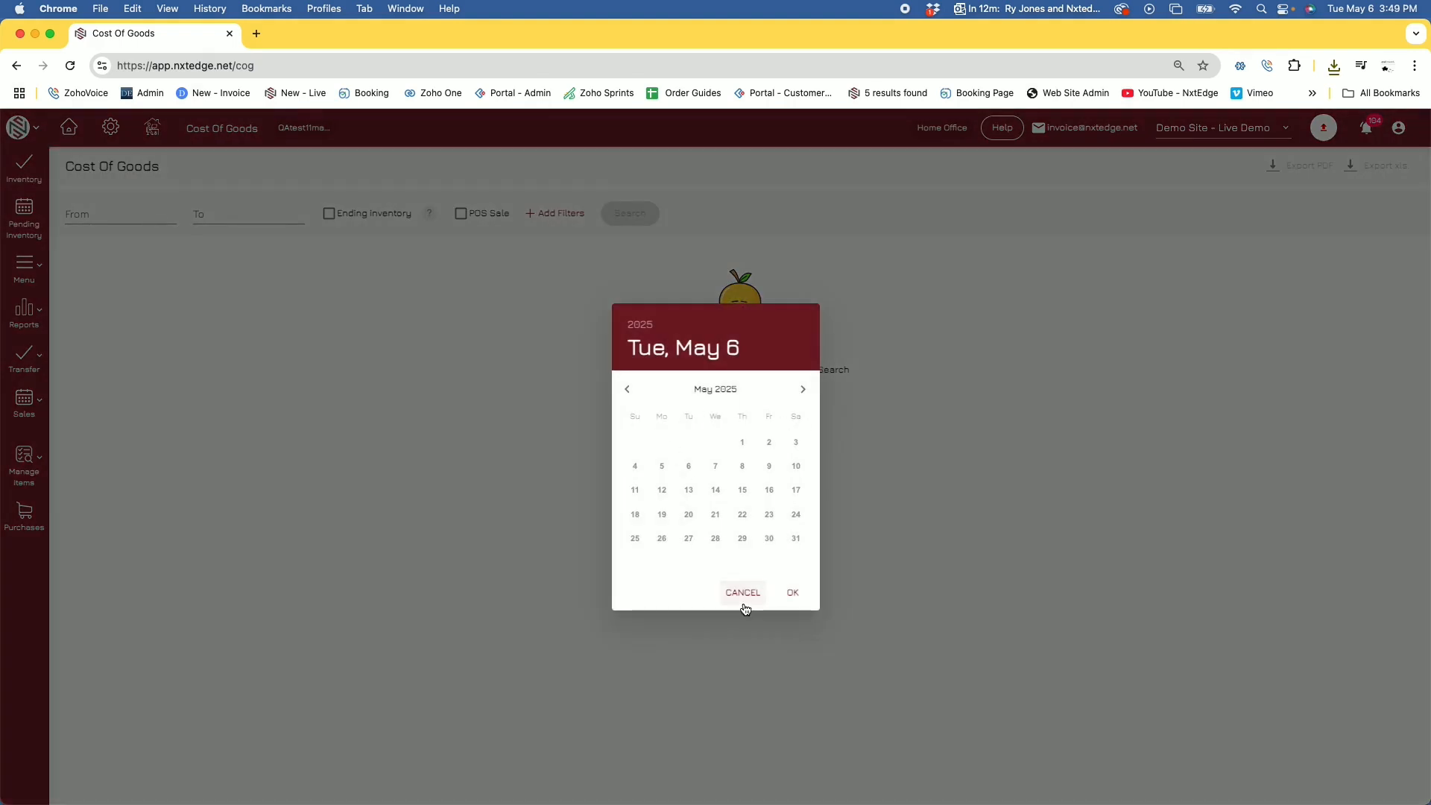
left_click(627, 389)
left_click(627, 389)
left_click(662, 562)
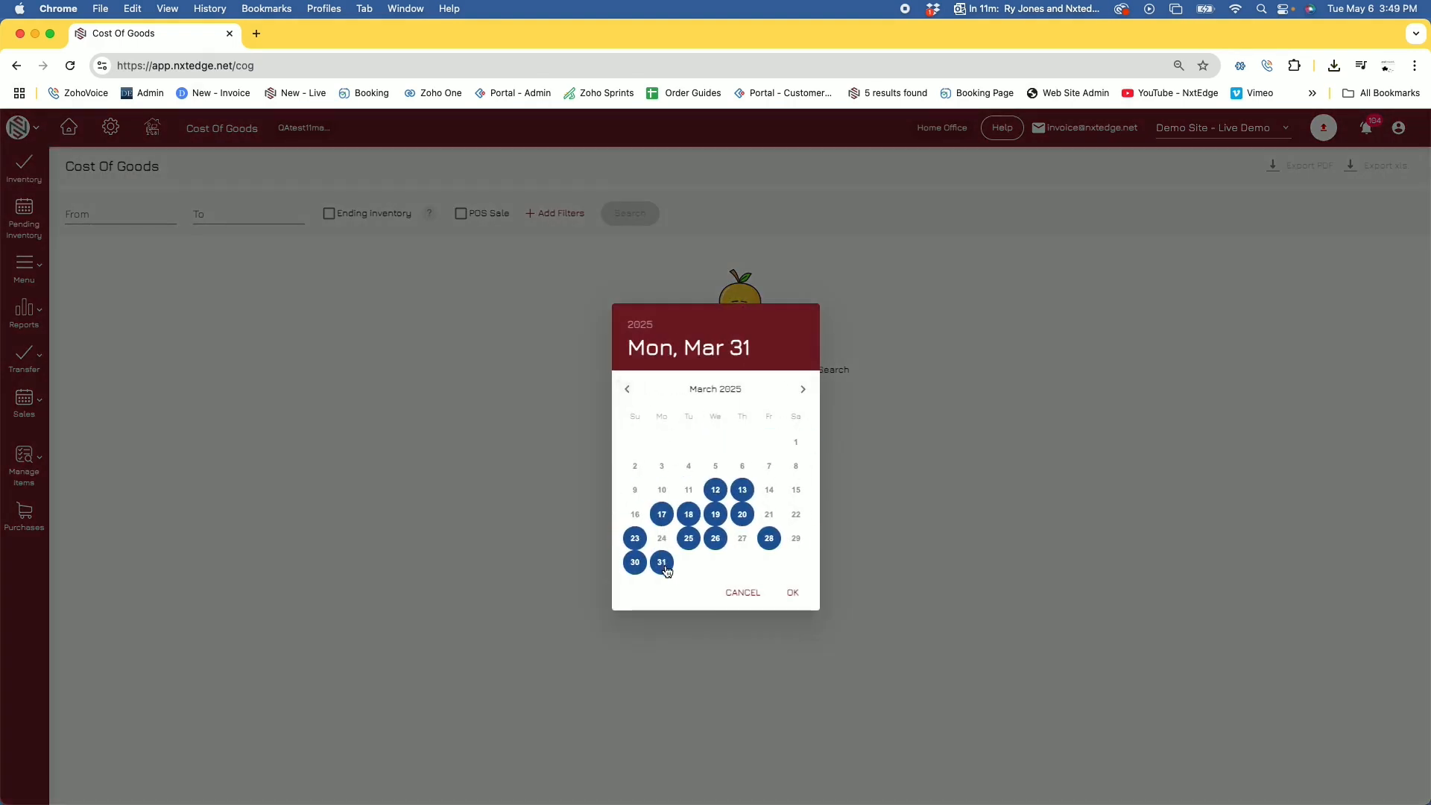
left_click(793, 593)
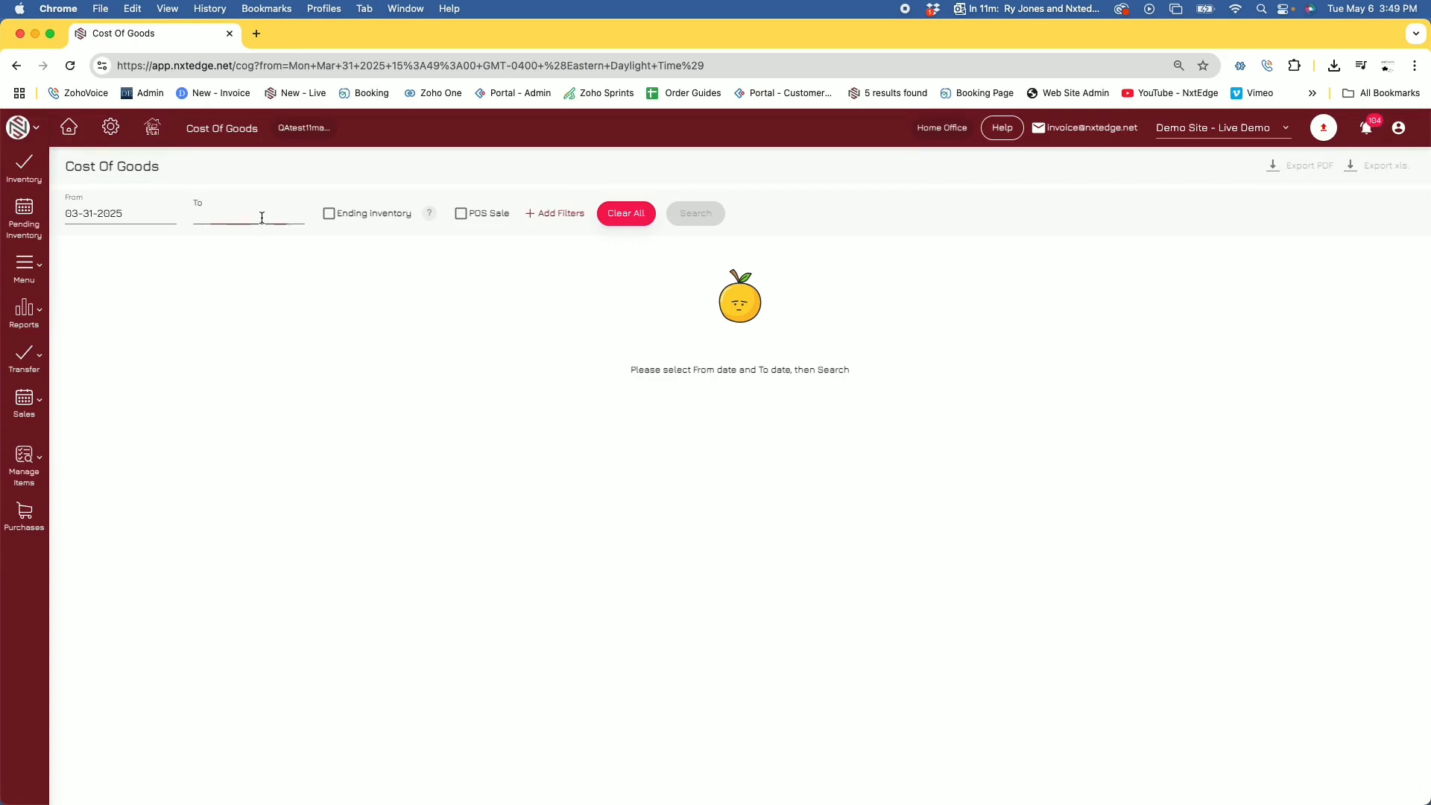
left_click(262, 218)
left_click(789, 592)
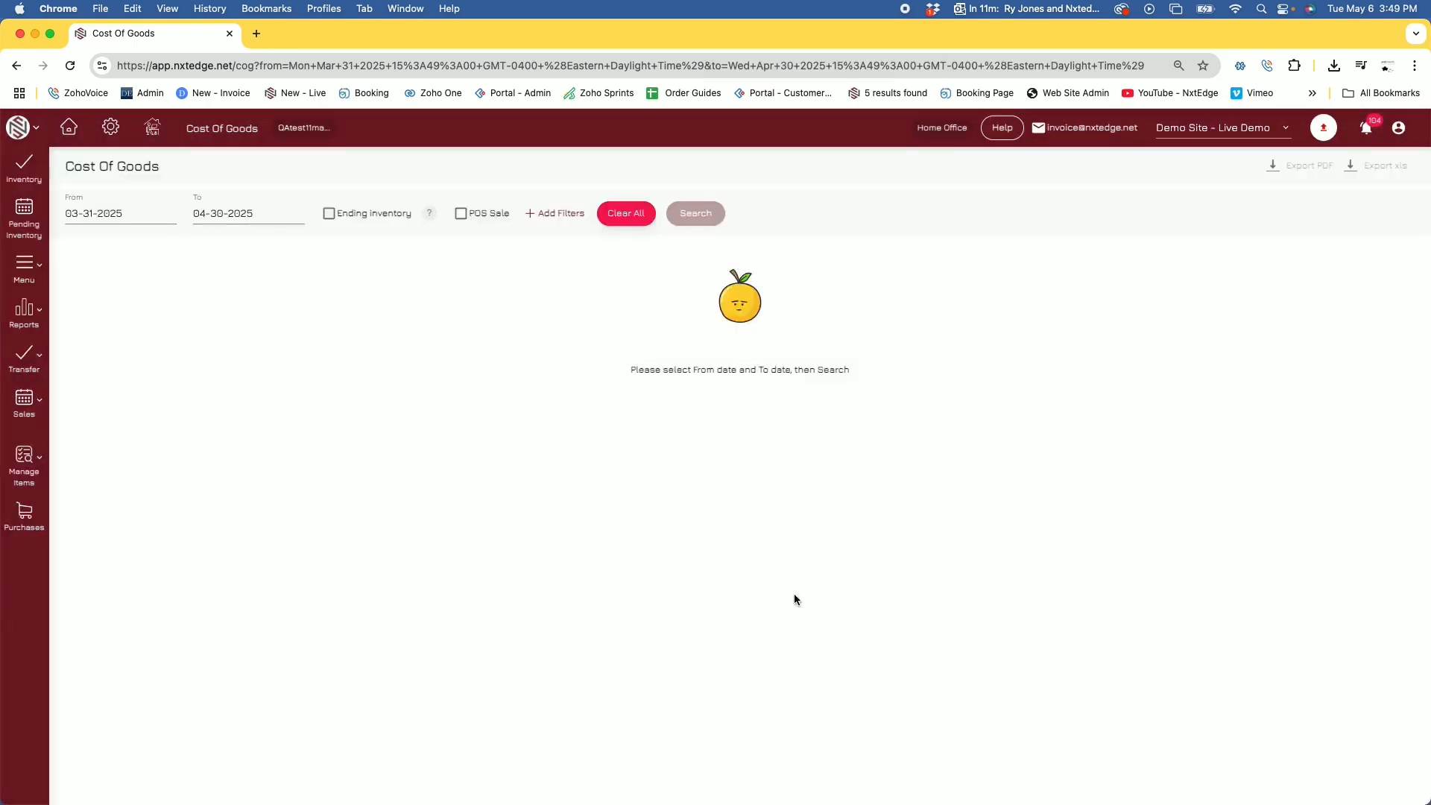
left_click(694, 219)
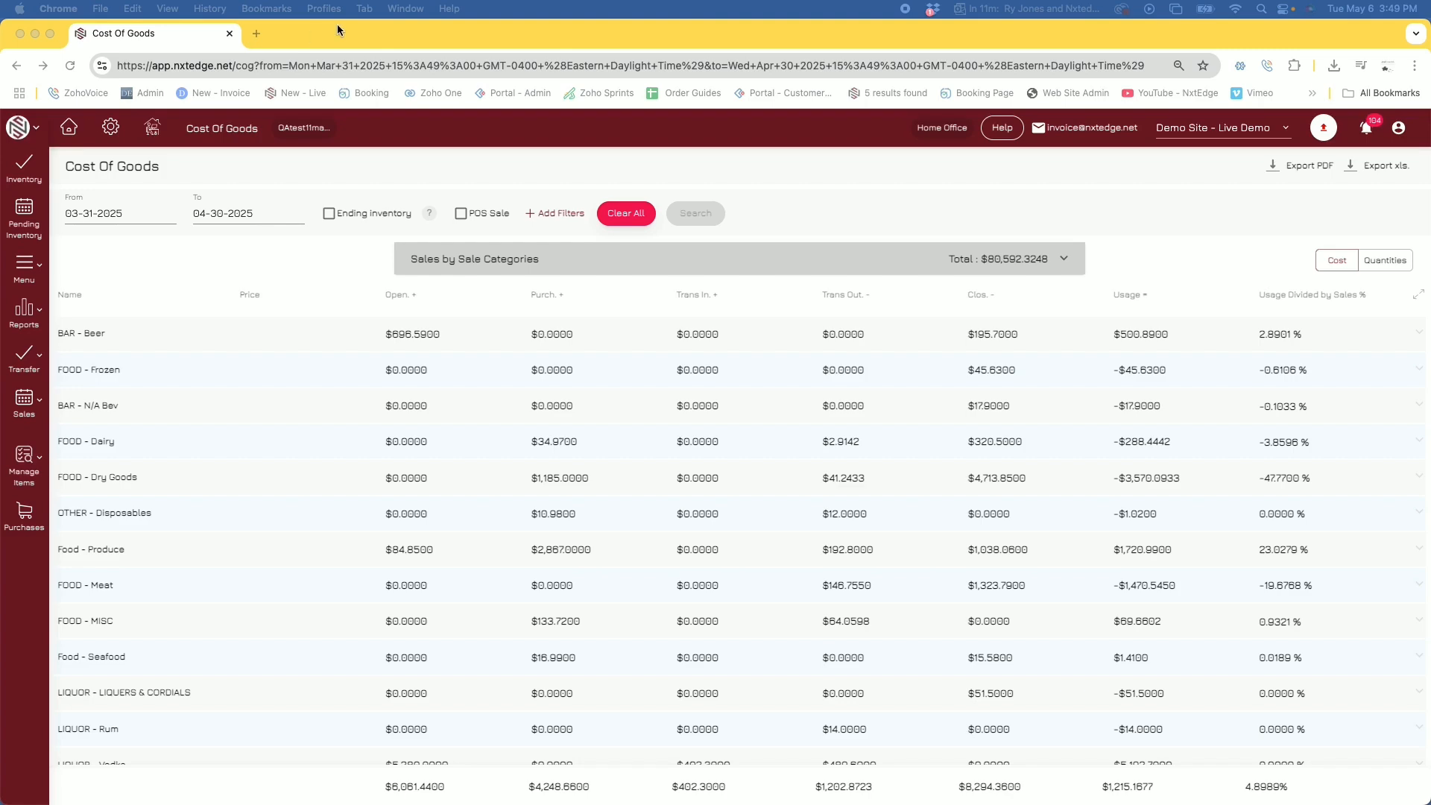
Step: Add the saved Food Cost of Goods filter and rerun the Cost Of Goods search
left_click(556, 213)
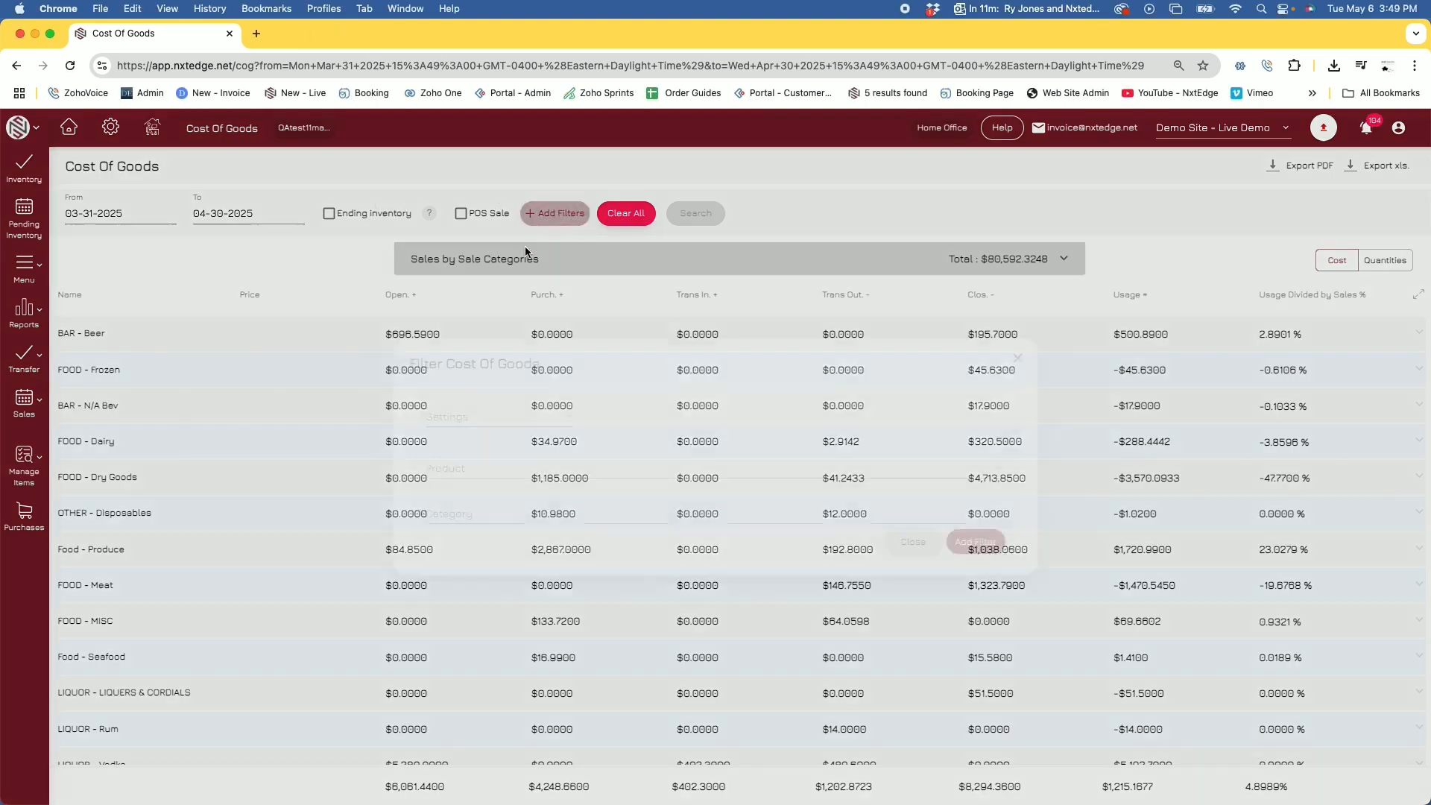
left_click(462, 421)
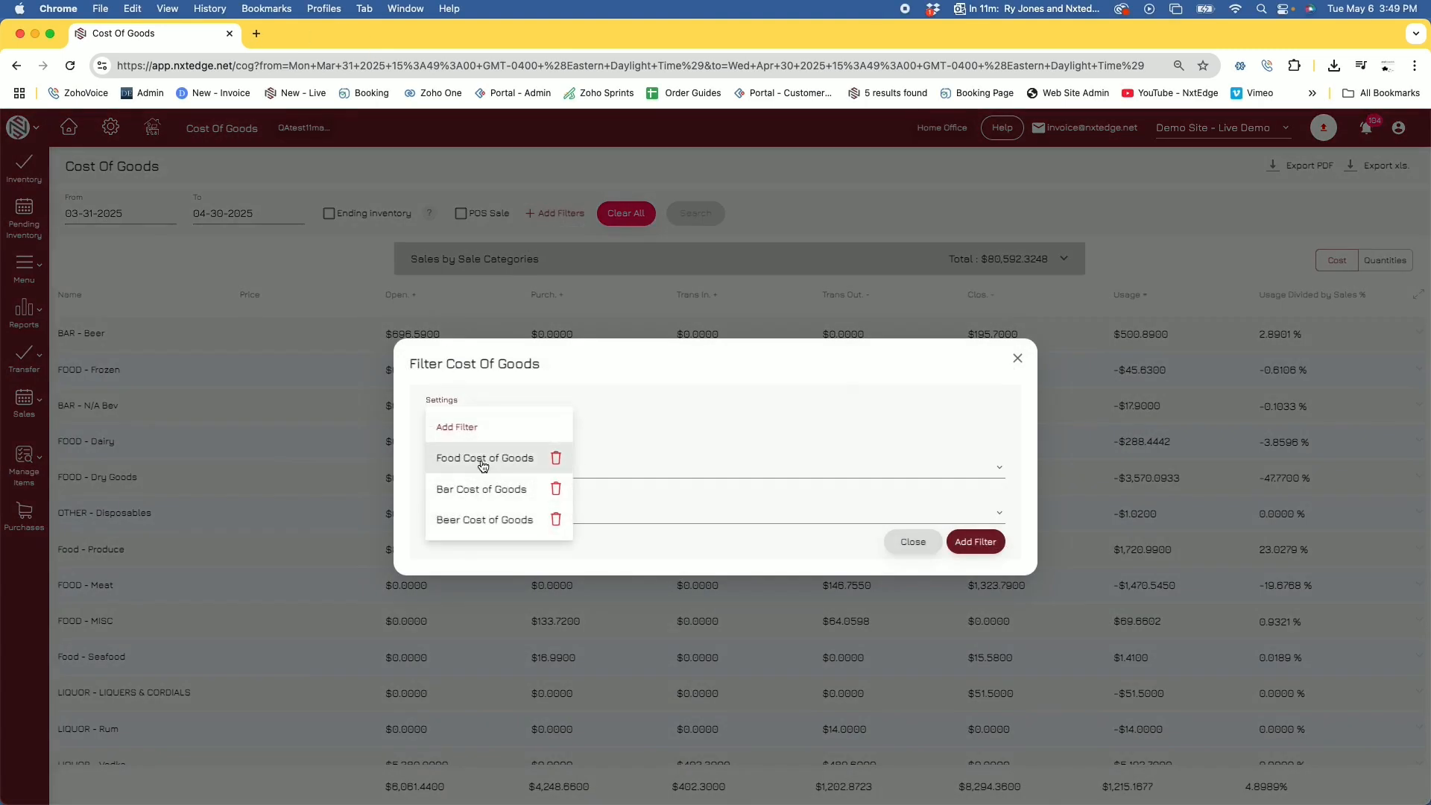
left_click(478, 458)
left_click(988, 551)
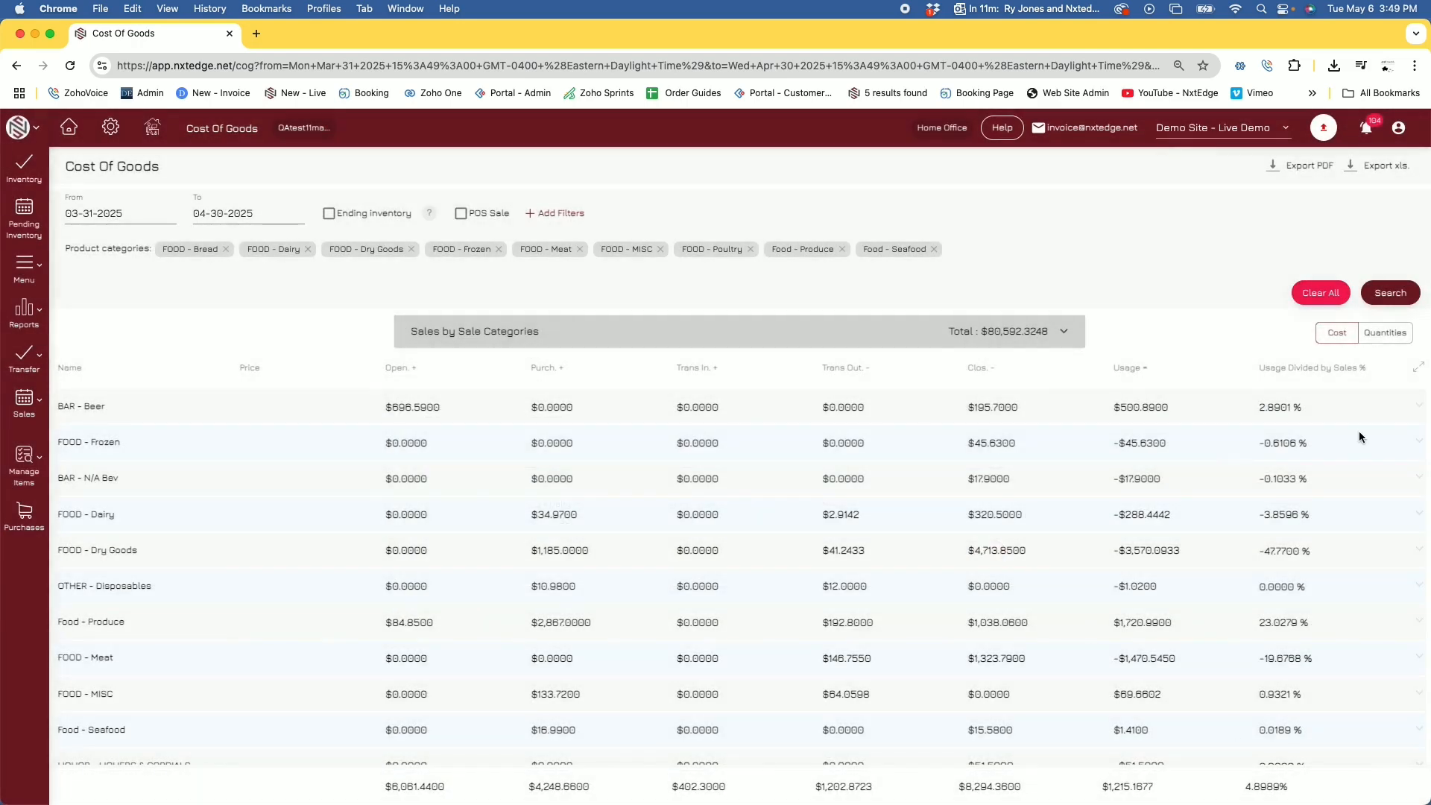
left_click(1391, 295)
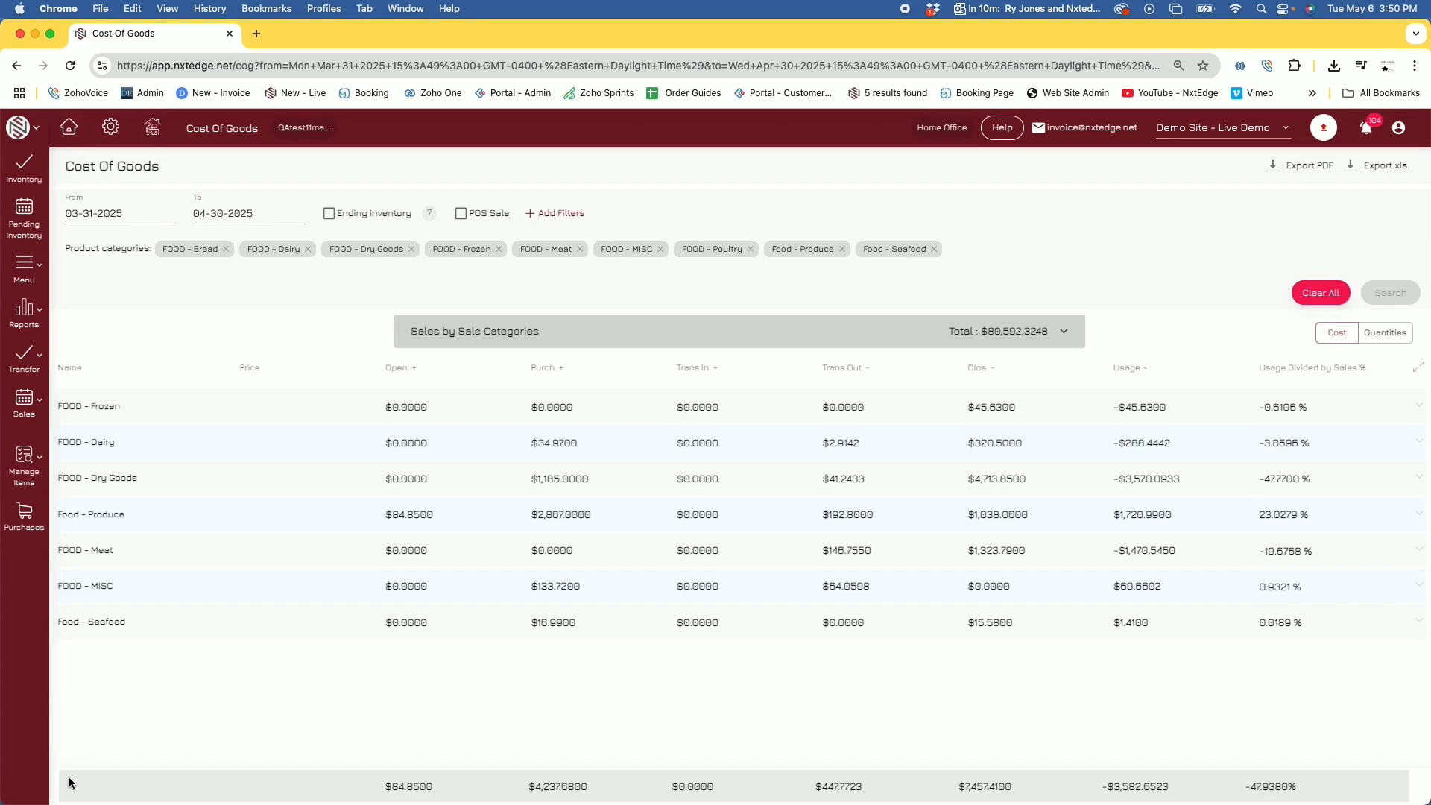
Step: Examine the product details under FOOD - Frozen and FOOD - Dairy, collapsing each category again
left_click(108, 404)
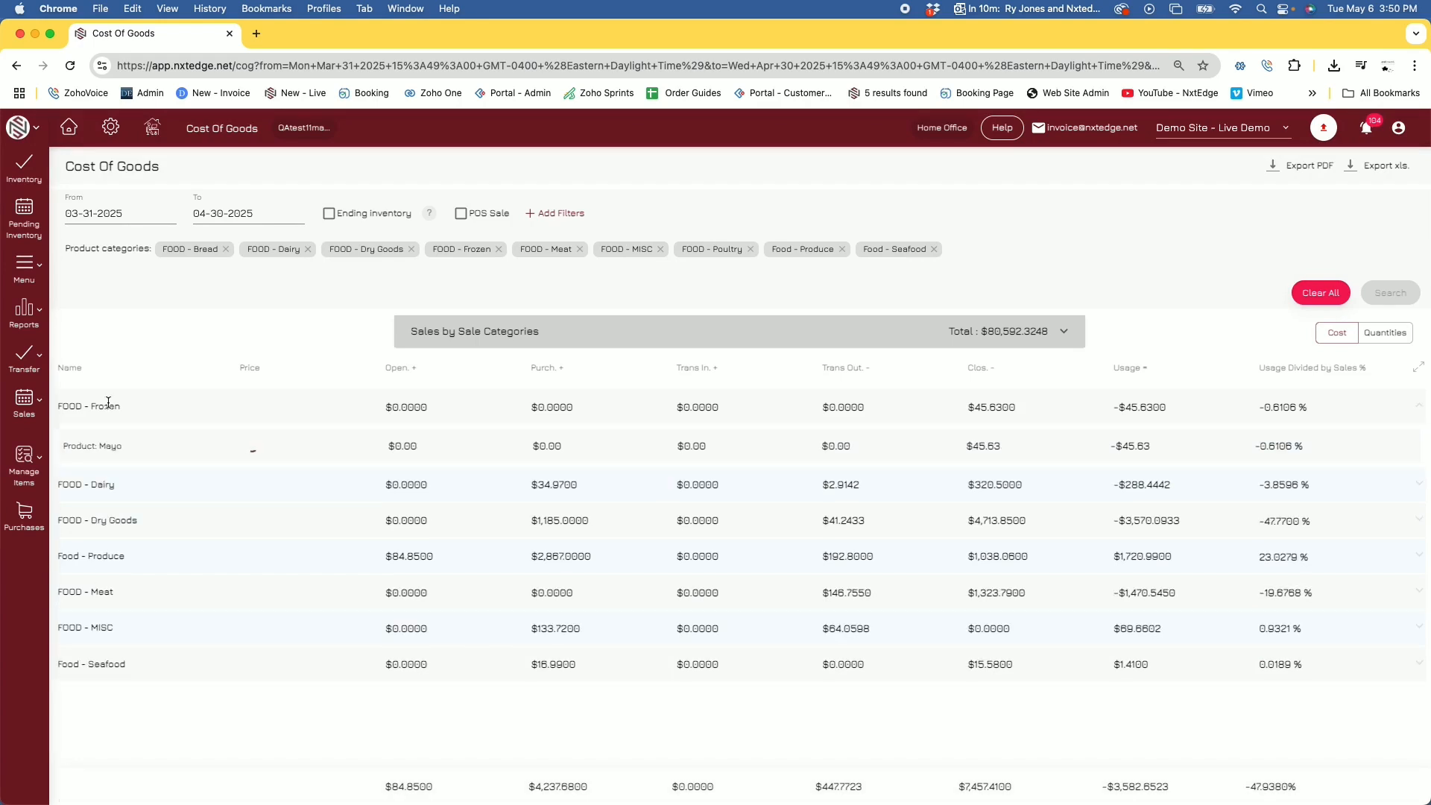
left_click(108, 403)
left_click(108, 444)
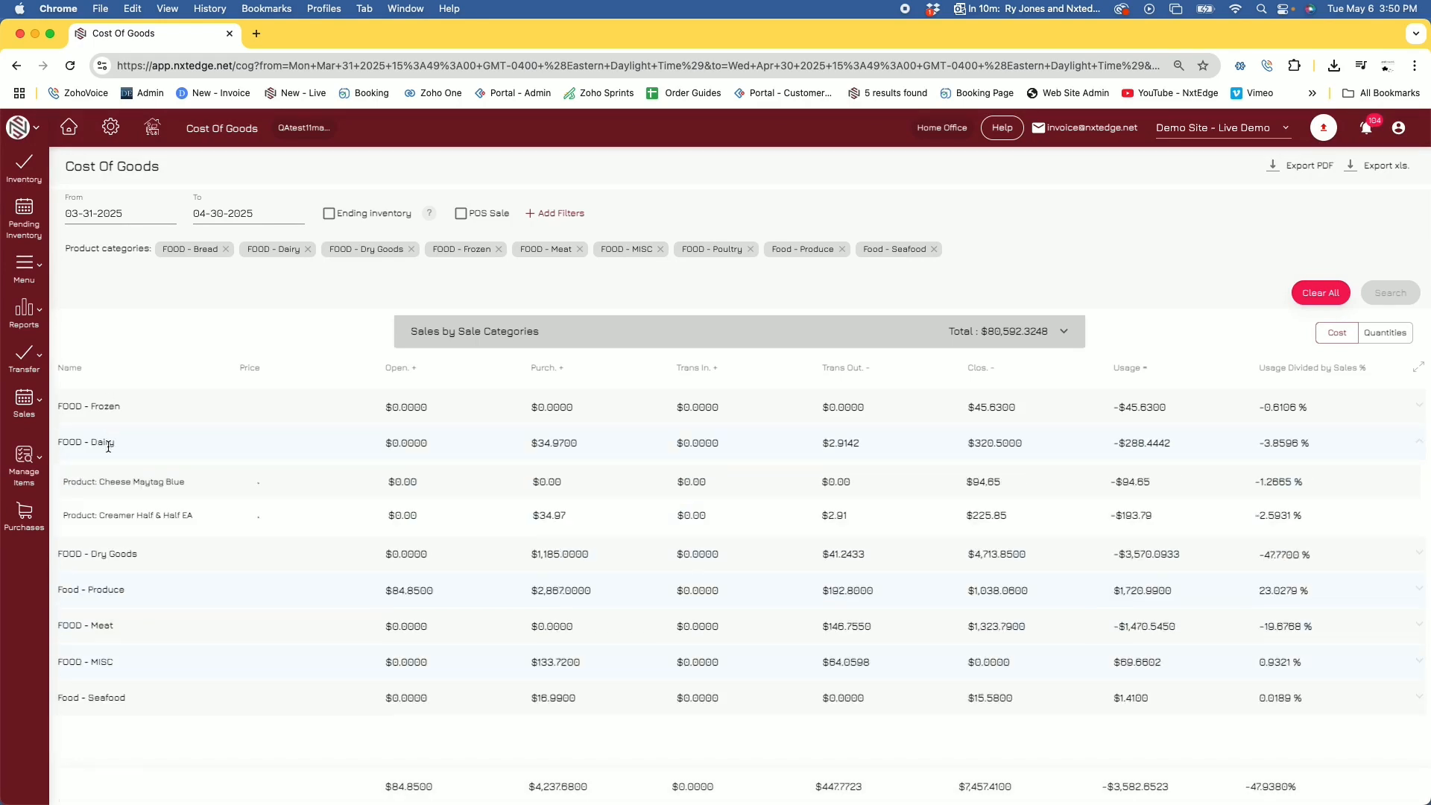
left_click(108, 444)
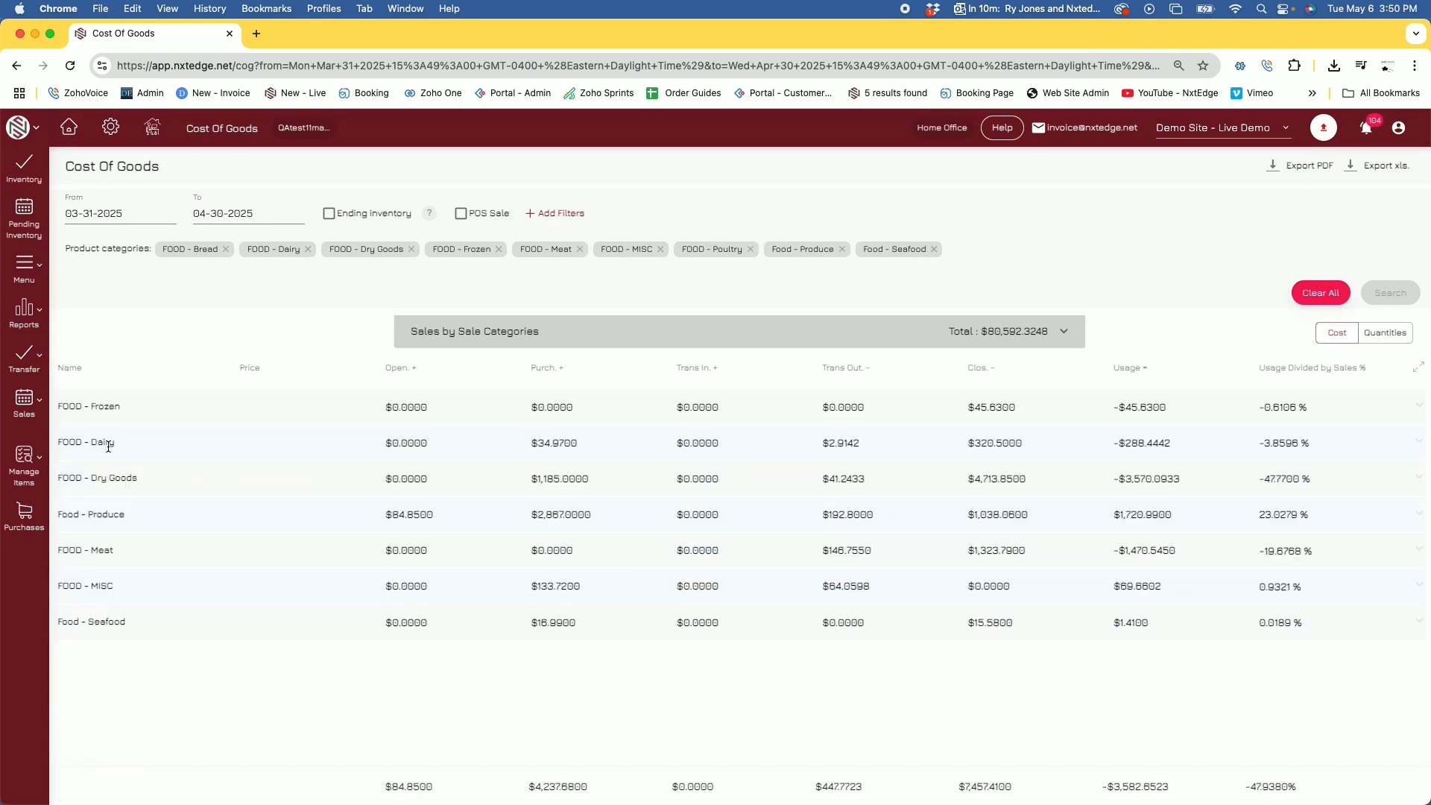
Step: Check the Excel export options of the filtered Cost Of Goods report, Detail By Category and Summary By Category
left_click(1385, 166)
left_click(1297, 196)
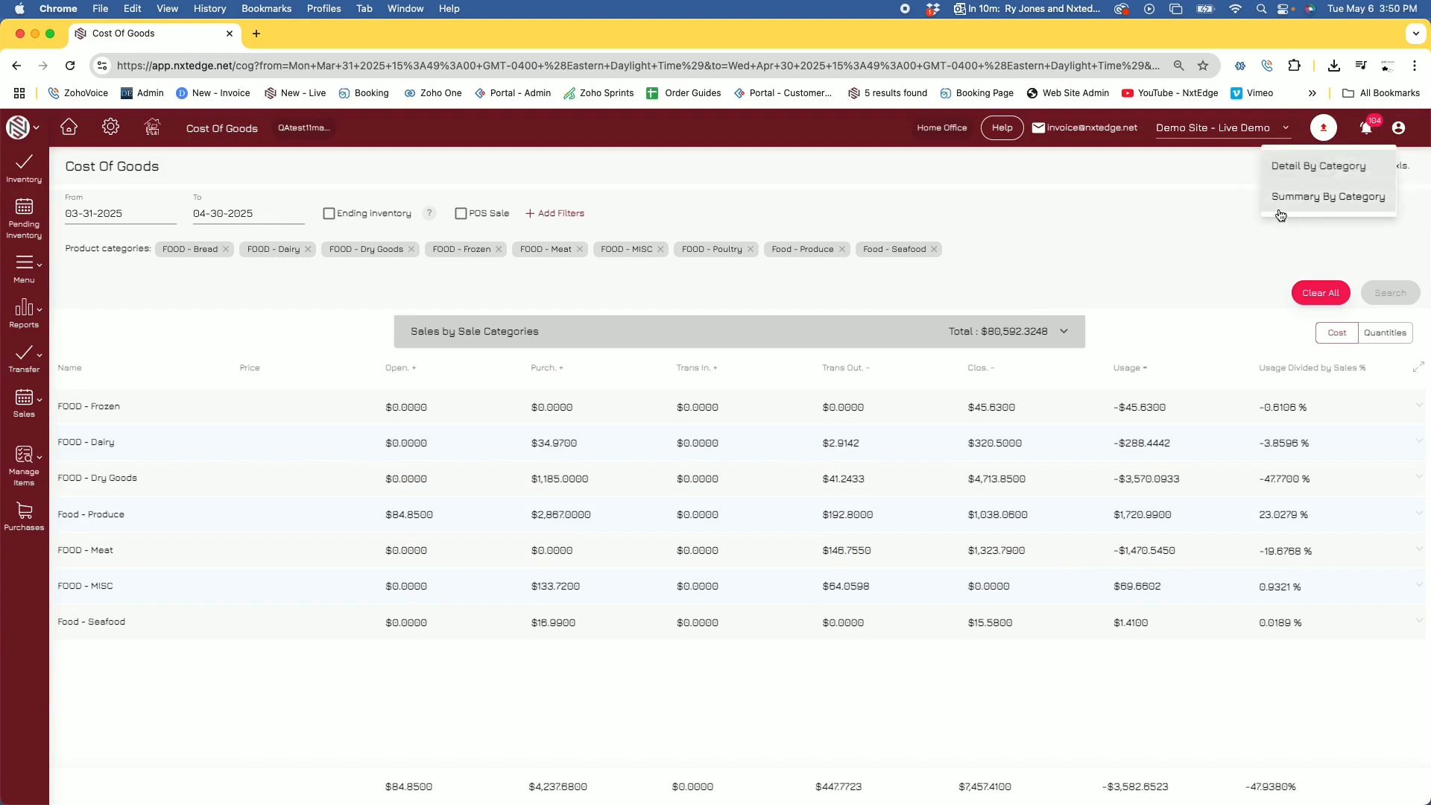
left_click(1247, 222)
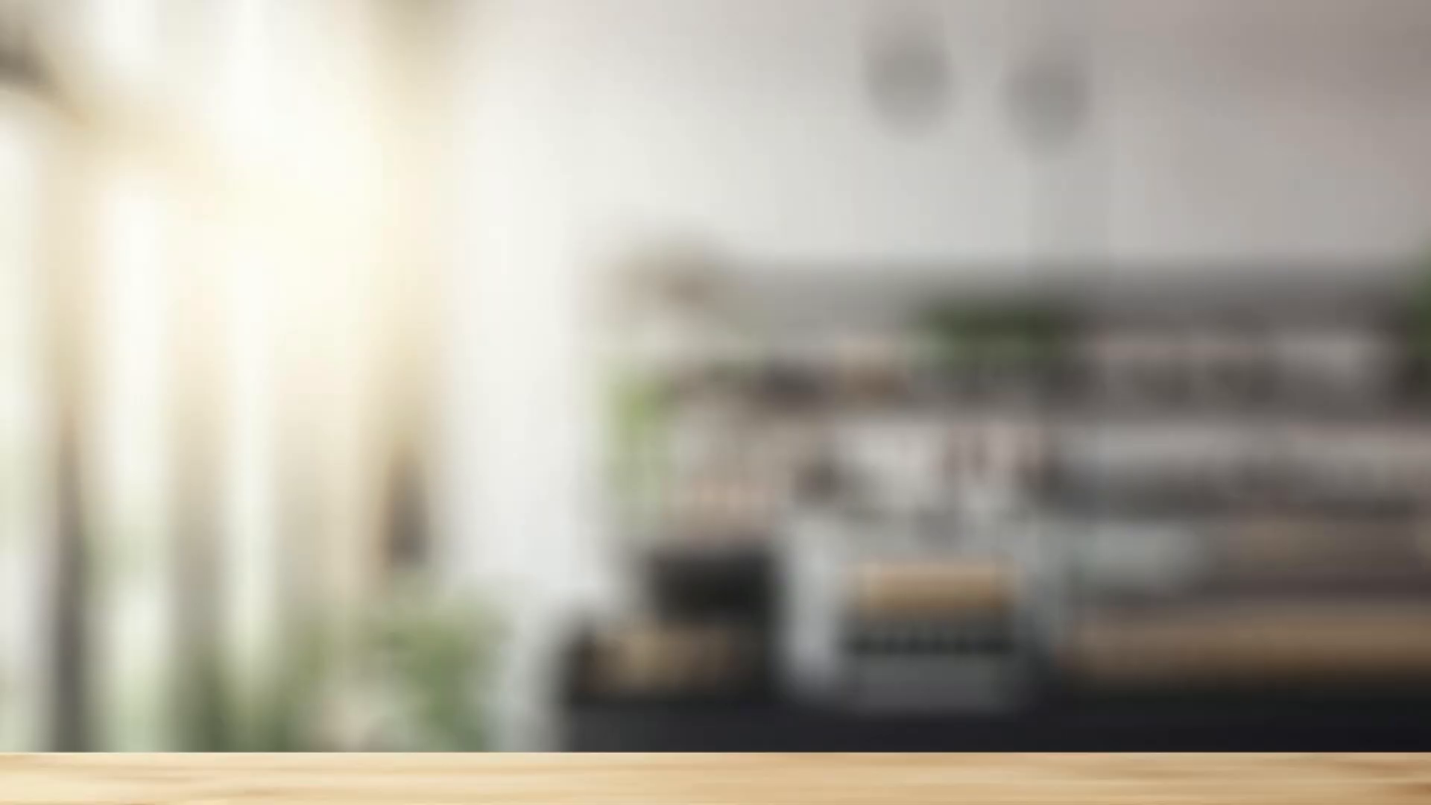